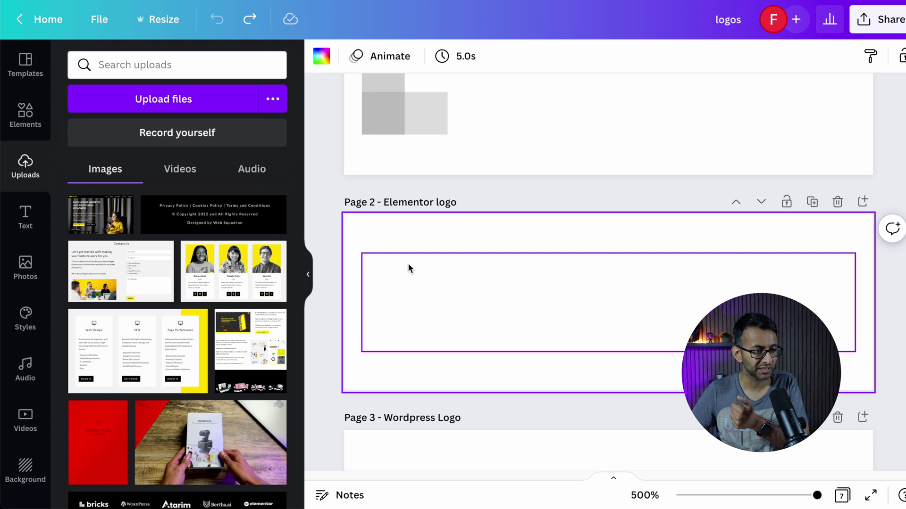
Step: Give page 2 a black background
{"action": "left_click", "coordinate": [316, 57]}
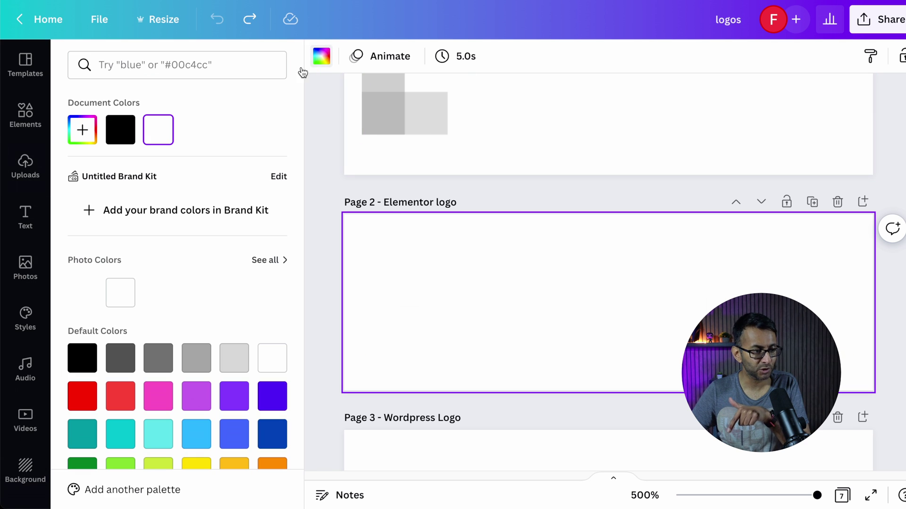
{"action": "left_click", "coordinate": [119, 129]}
{"action": "left_click", "coordinate": [522, 186]}
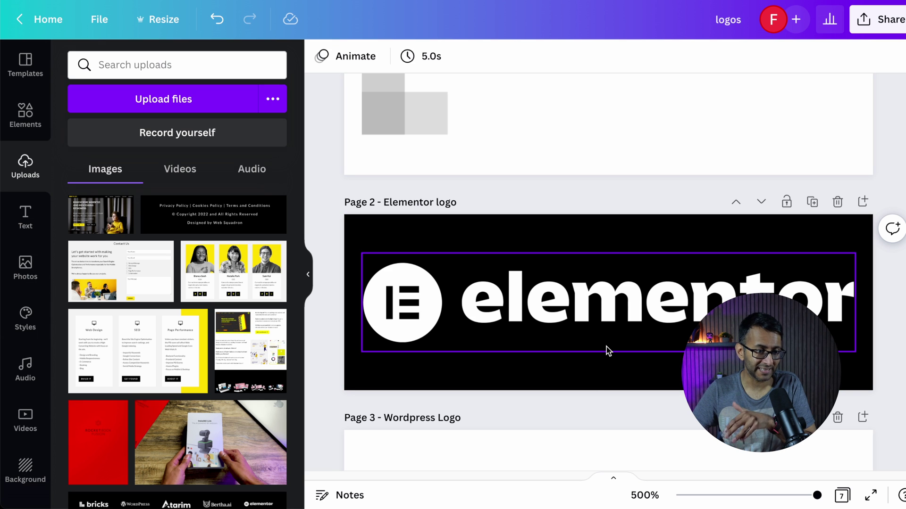
Step: Check the Elementor logo's image effects, then remove page 2's black background
{"action": "left_click", "coordinate": [603, 322]}
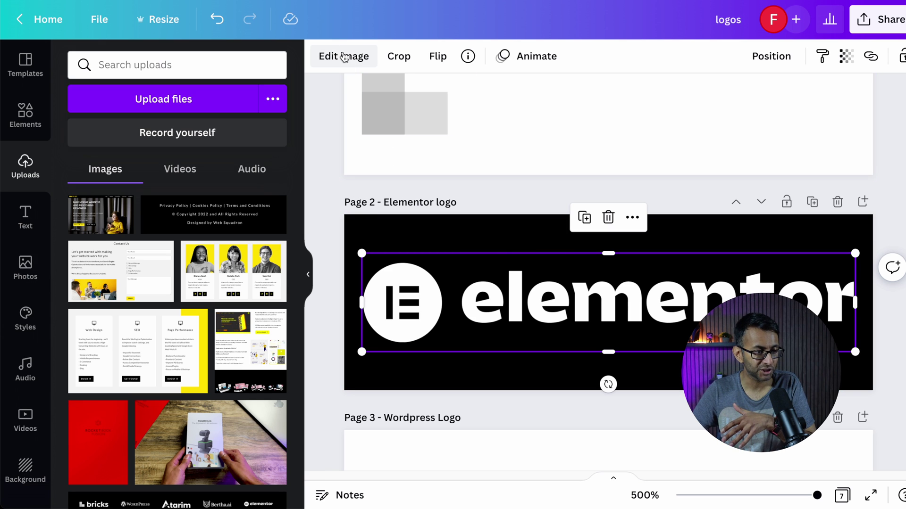
{"action": "left_click", "coordinate": [343, 57]}
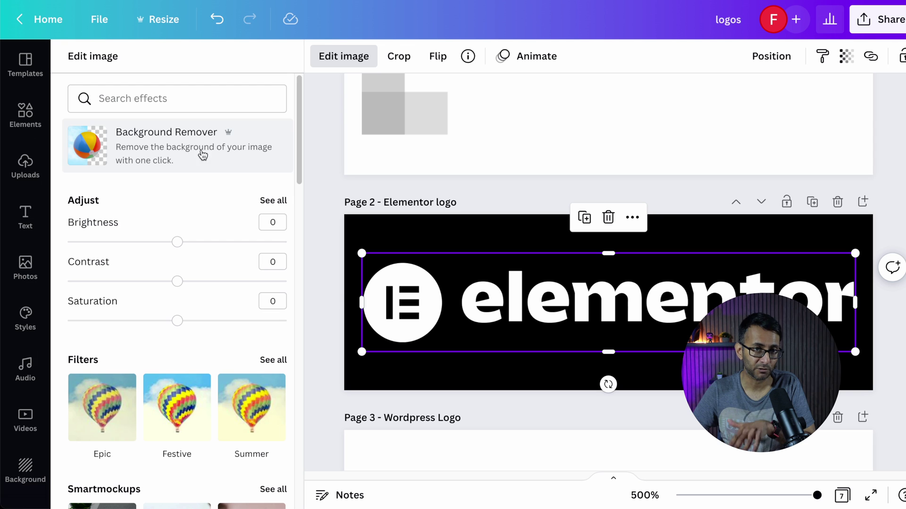
{"action": "left_click", "coordinate": [306, 198]}
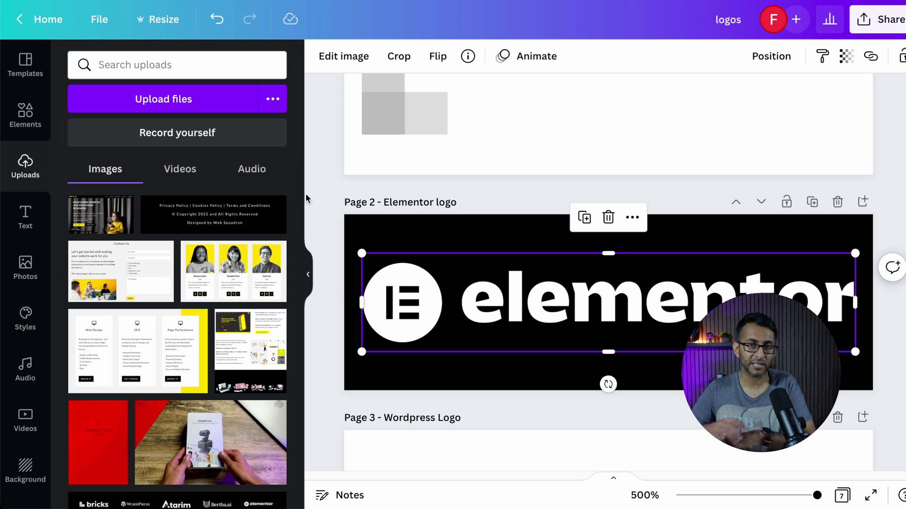
{"action": "left_click", "coordinate": [517, 237]}
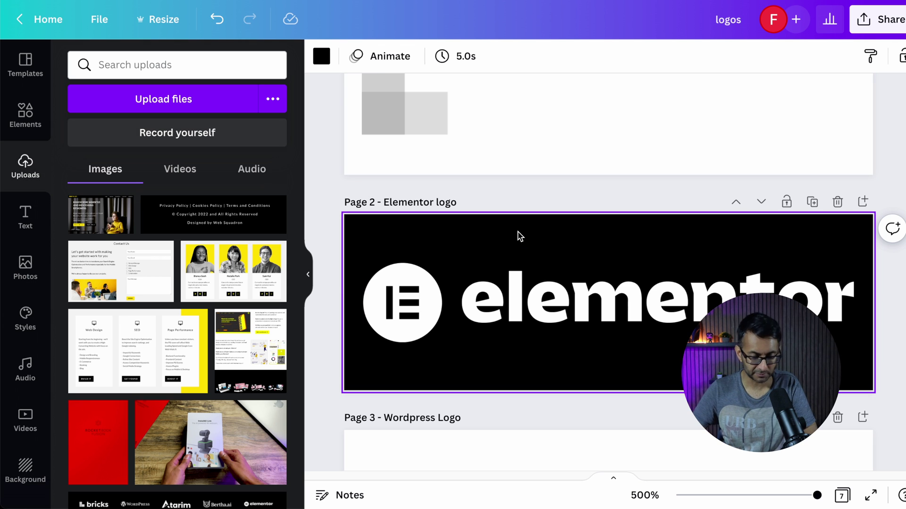
{"action": "key", "text": "Delete"}
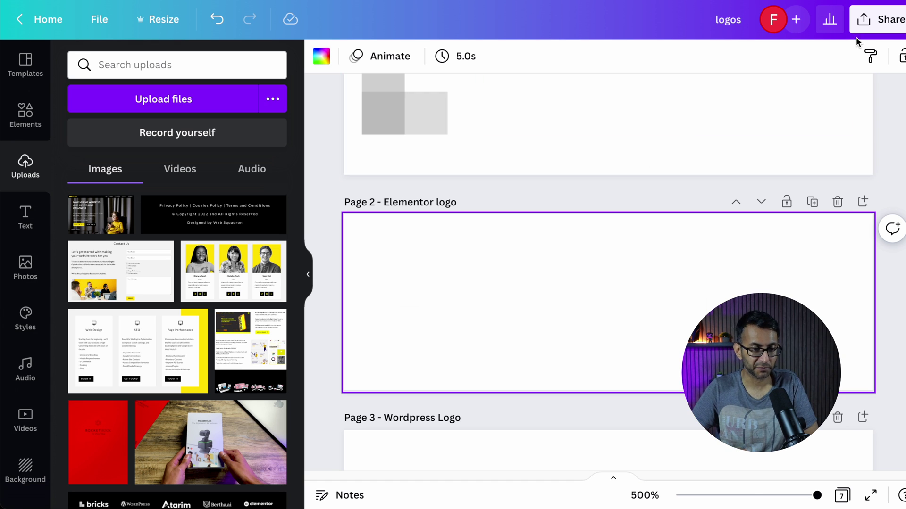
Step: Look at the Share download settings and close them without downloading
{"action": "left_click", "coordinate": [875, 21]}
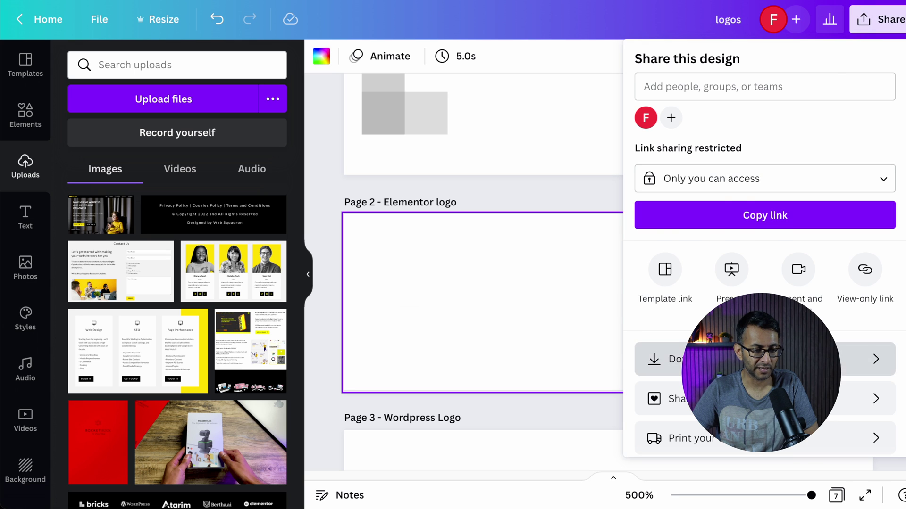
{"action": "left_click", "coordinate": [670, 359]}
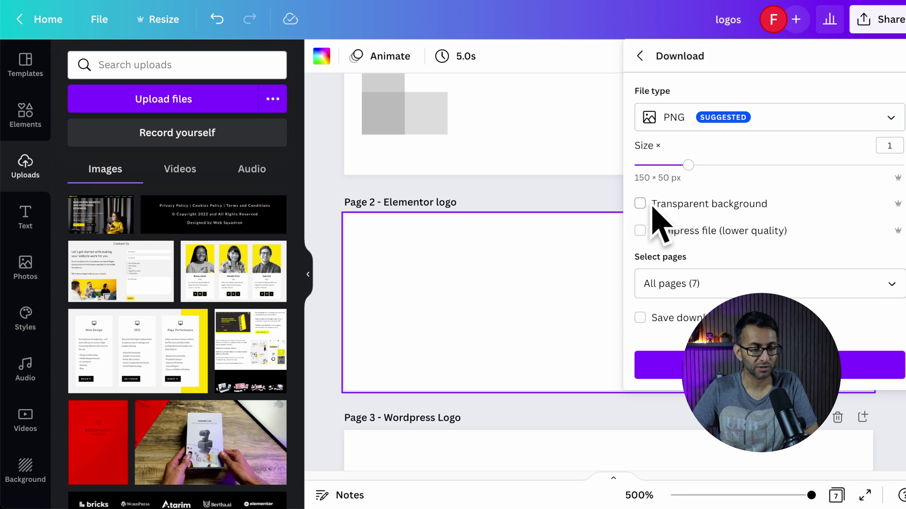
{"action": "left_click", "coordinate": [570, 194]}
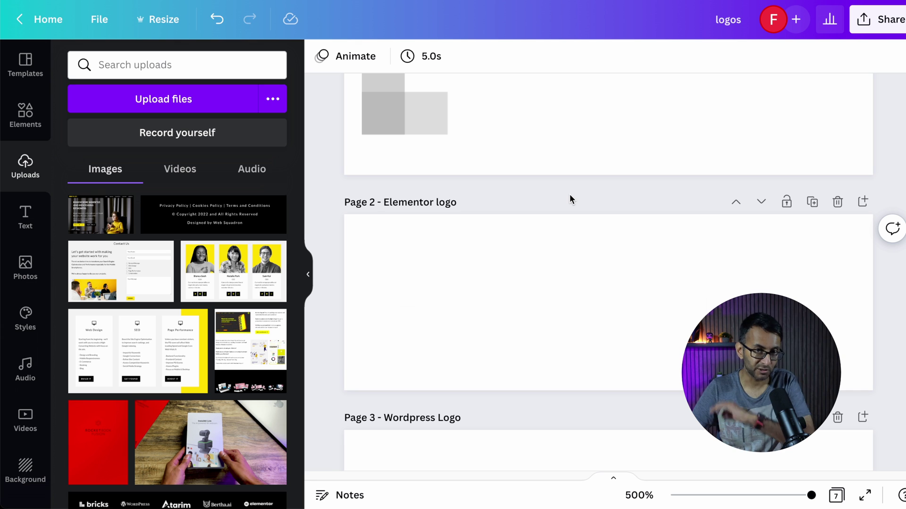
Step: Set page 1 'Bricks Logo' background to black from Document Colors
{"action": "left_click", "coordinate": [521, 175]}
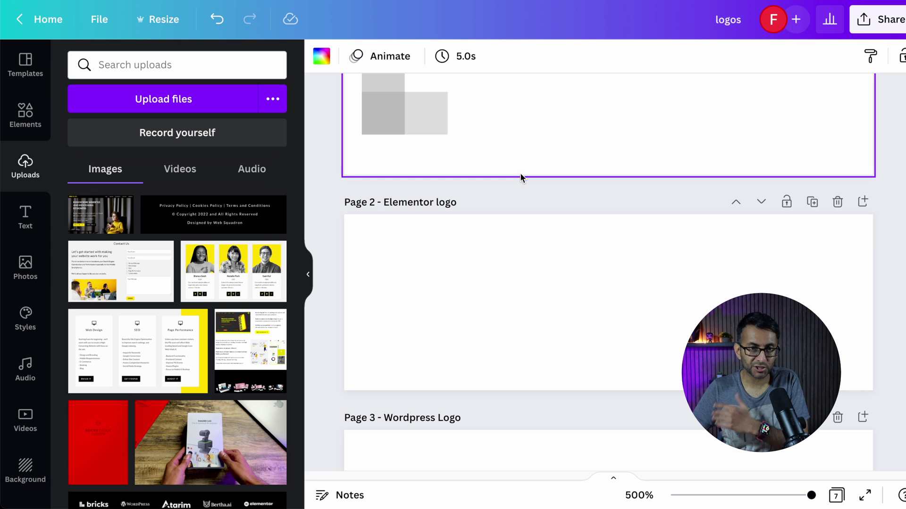
{"action": "left_click", "coordinate": [321, 55]}
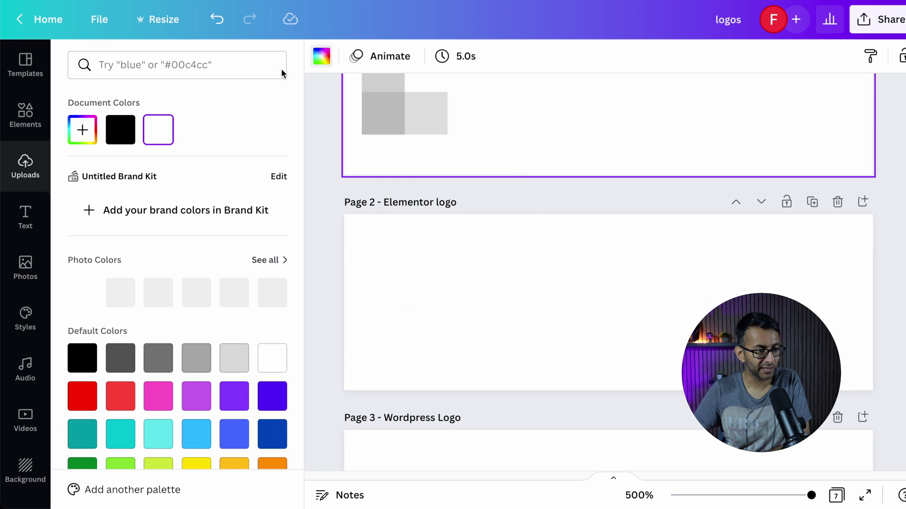
{"action": "left_click", "coordinate": [121, 128]}
{"action": "scroll", "coordinate": [626, 186], "scroll_direction": "up", "scroll_amount": 3}
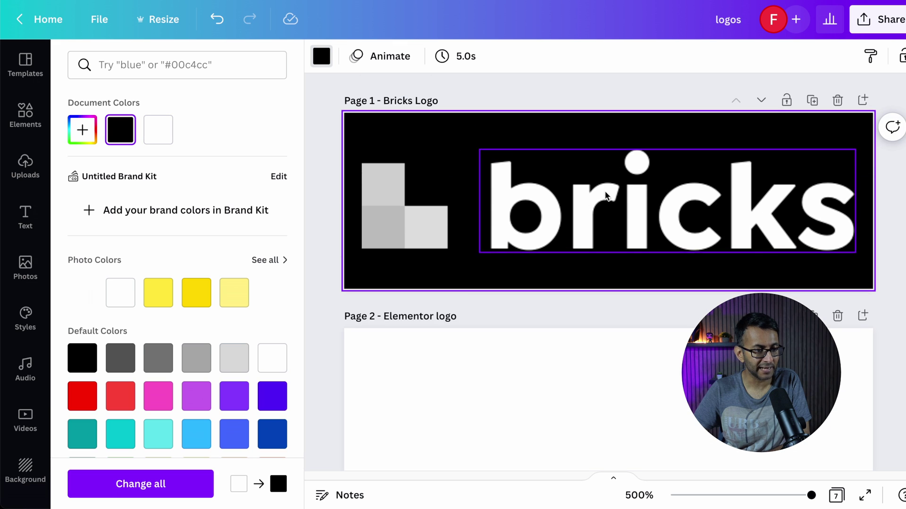
{"action": "key", "text": "Escape"}
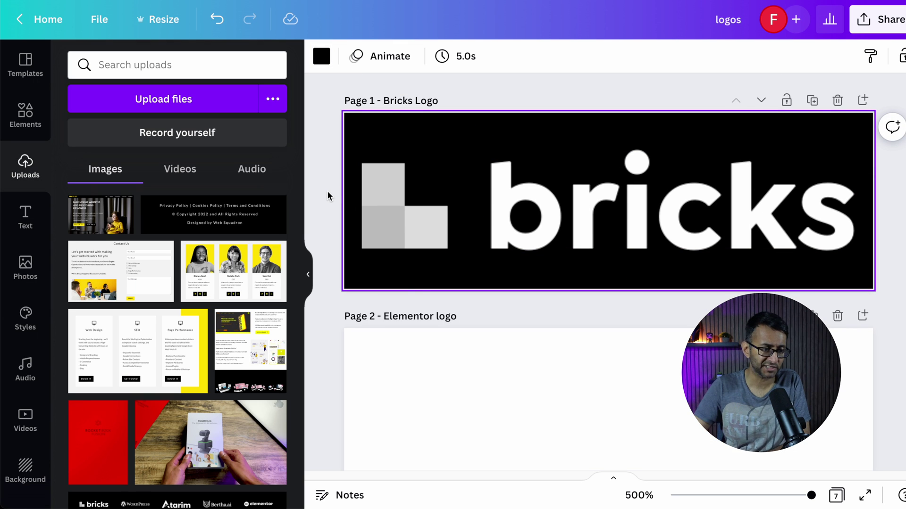
{"action": "left_click", "coordinate": [425, 217]}
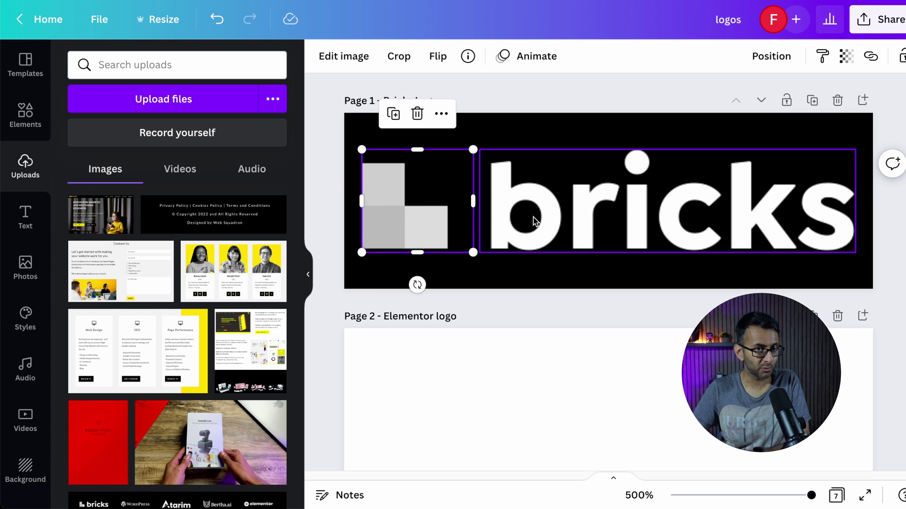
{"action": "left_click", "coordinate": [343, 55]}
{"action": "left_click", "coordinate": [280, 202]}
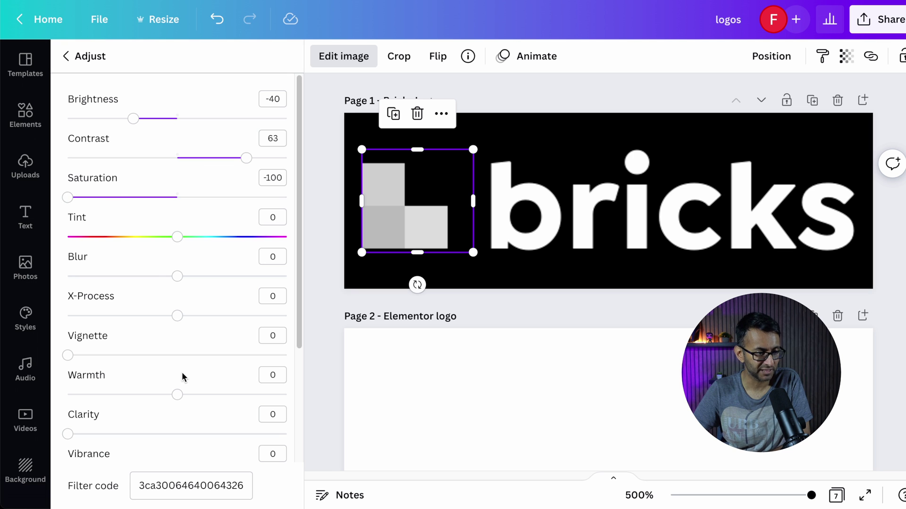
{"action": "scroll", "coordinate": [196, 392], "scroll_direction": "down", "scroll_amount": 5}
{"action": "scroll", "coordinate": [226, 434], "scroll_direction": "down", "scroll_amount": 1}
{"action": "left_click", "coordinate": [271, 457]}
{"action": "left_click", "coordinate": [322, 267]}
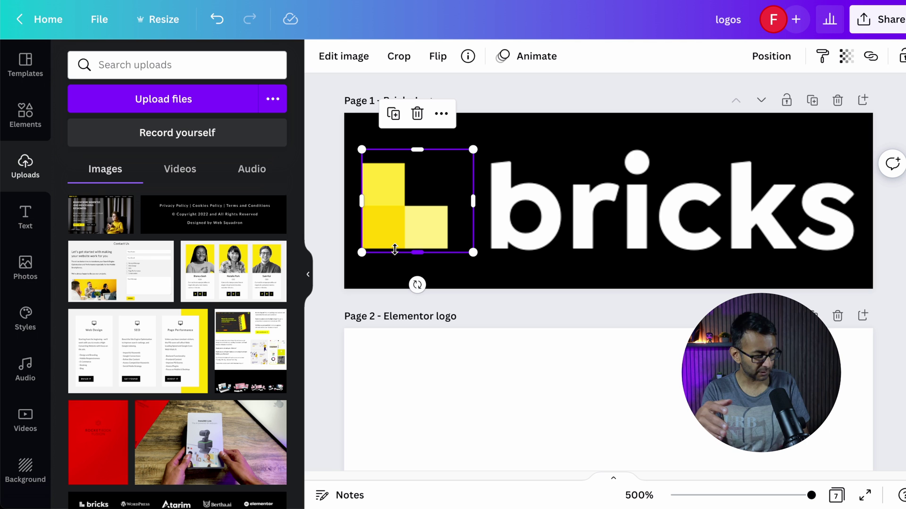
{"action": "key", "text": "ctrl+z"}
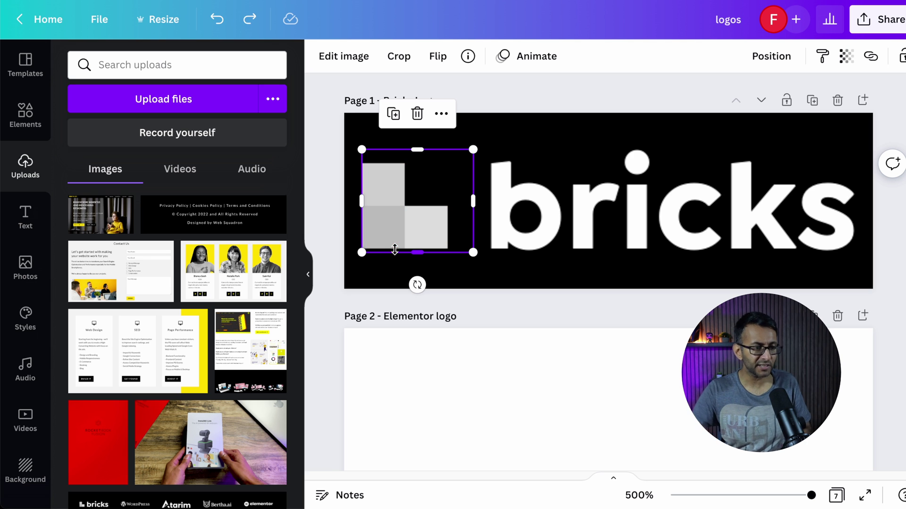
{"action": "left_click", "coordinate": [316, 150]}
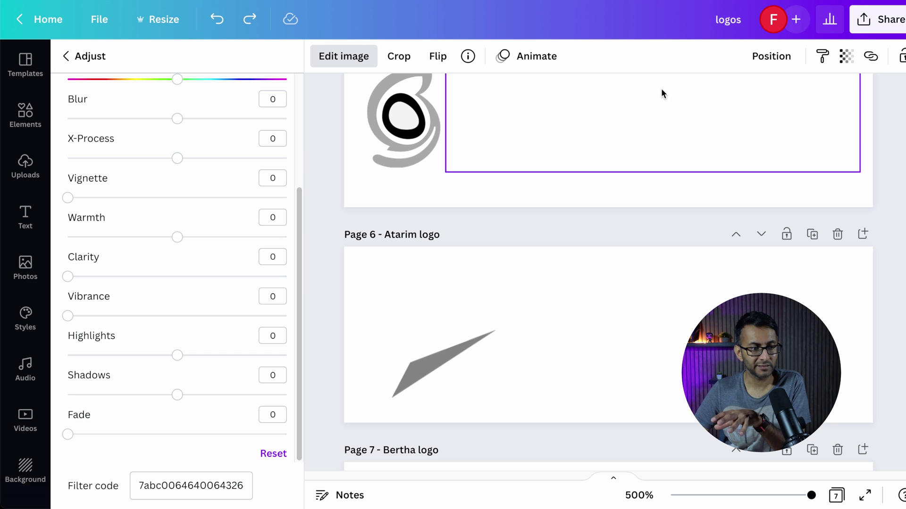
Step: Scroll back up through the pages and check the design's dimensions under Resize
{"action": "scroll", "coordinate": [516, 176], "scroll_direction": "up", "scroll_amount": 1}
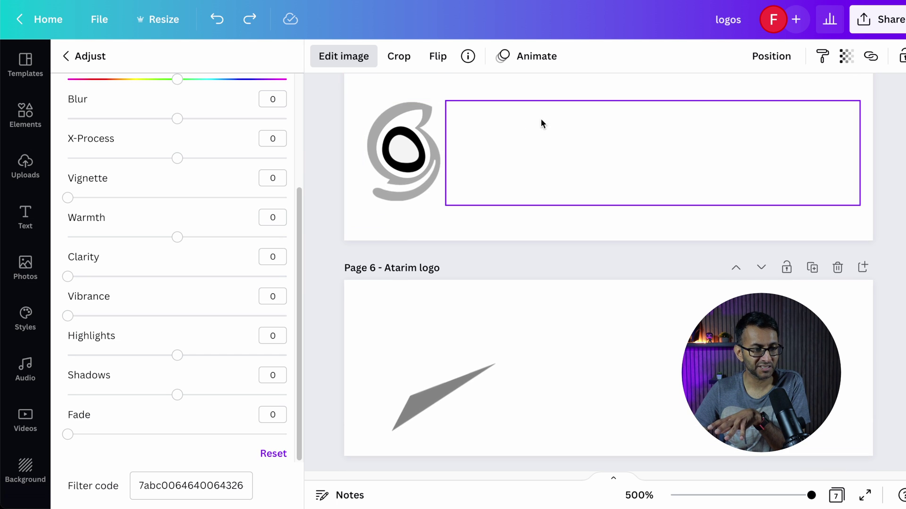
{"action": "scroll", "coordinate": [502, 184], "scroll_direction": "up", "scroll_amount": 3}
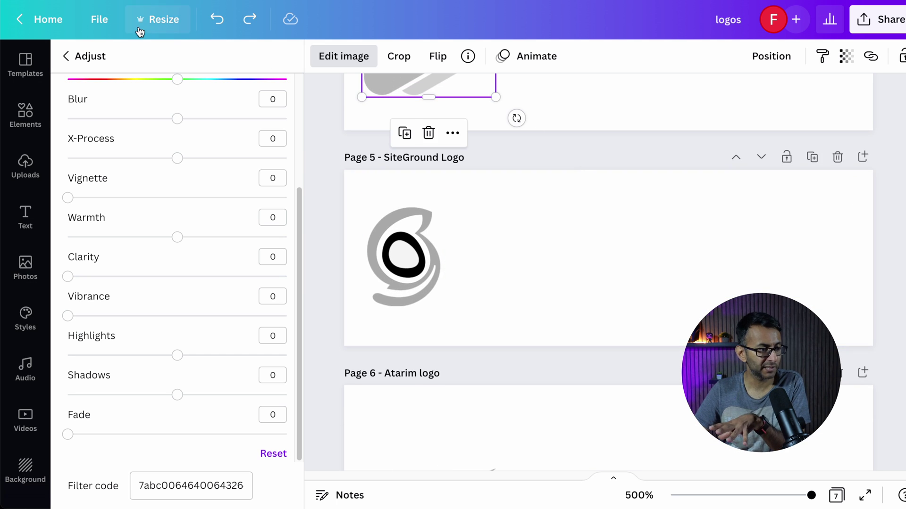
{"action": "left_click", "coordinate": [140, 31]}
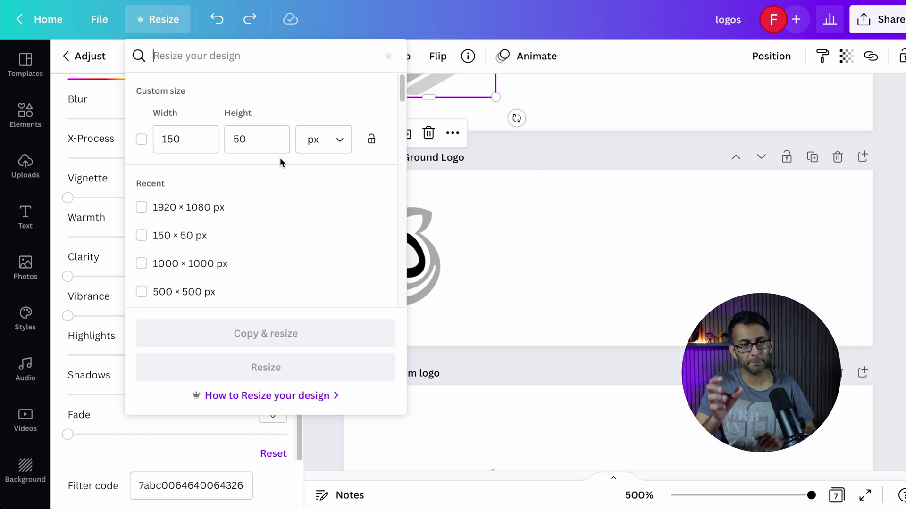
Step: Close the 150 × 50 px resize options, zoom out to 103%, then back to 206%
{"action": "left_click", "coordinate": [526, 150]}
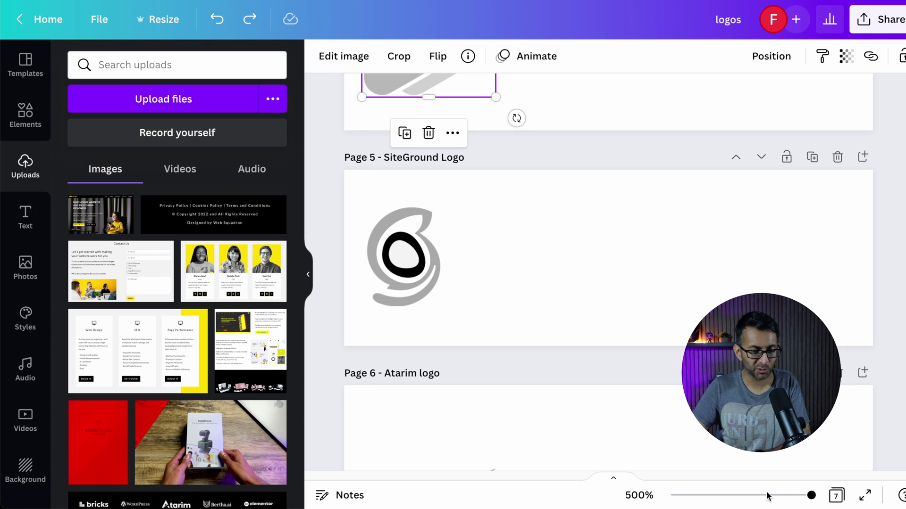
{"action": "left_click_drag", "start_coordinate": [810, 497], "coordinate": [755, 496]}
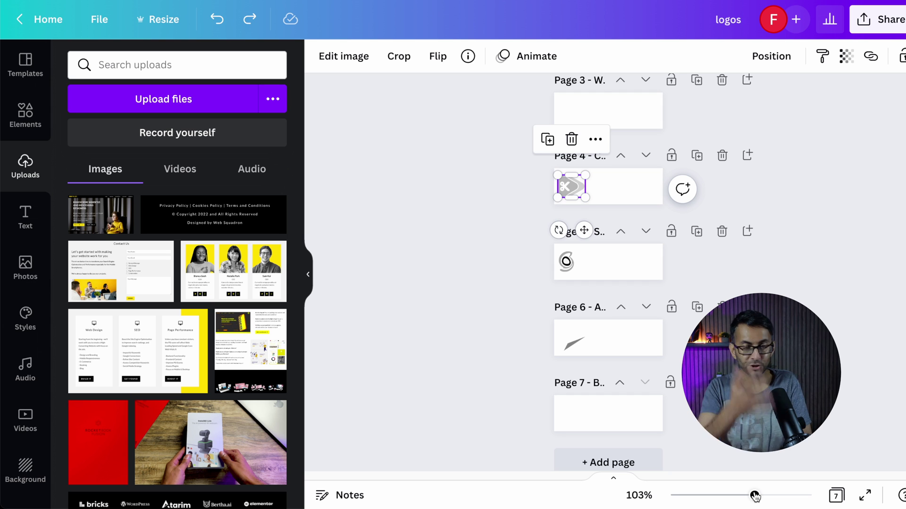
{"action": "left_click_drag", "start_coordinate": [754, 496], "coordinate": [779, 496]}
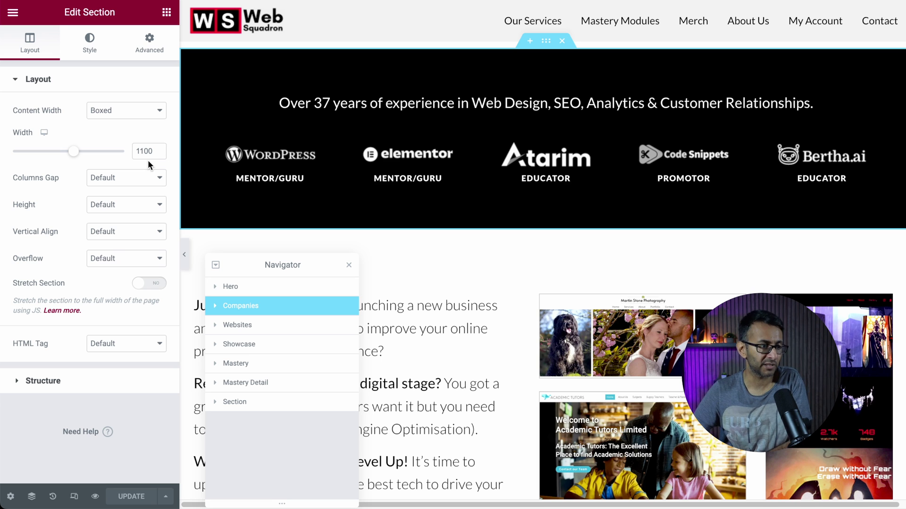
Step: Check the section's Advanced tab, then expand Companies and its Column in the Navigator
{"action": "left_click", "coordinate": [149, 42]}
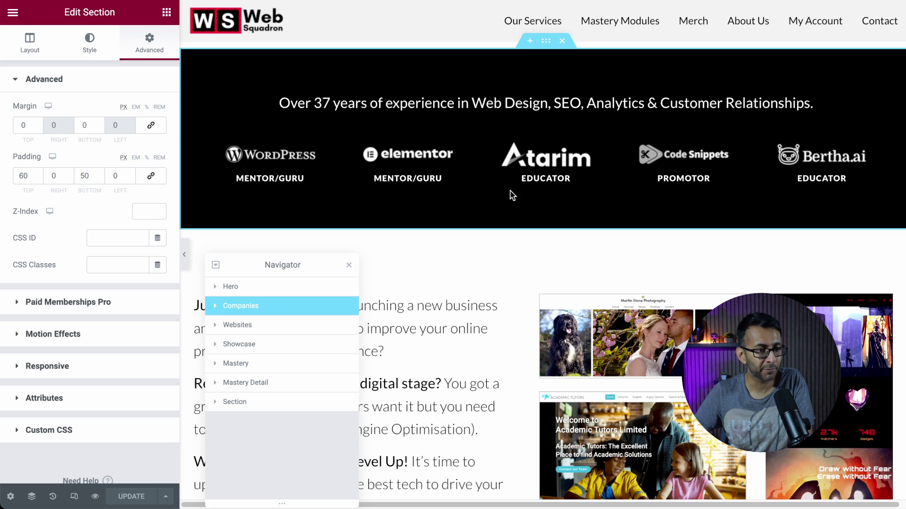
{"action": "left_click", "coordinate": [213, 306]}
{"action": "left_click", "coordinate": [263, 329]}
{"action": "left_click", "coordinate": [222, 326]}
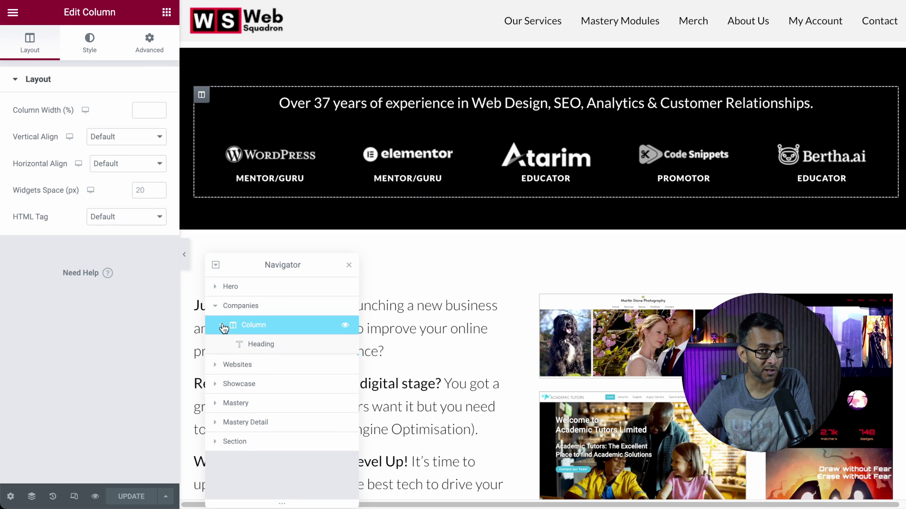
Step: Review the column's Advanced, Style and Layout tabs, then open the Heading and Testimonial Carousel settings
{"action": "left_click", "coordinate": [149, 47]}
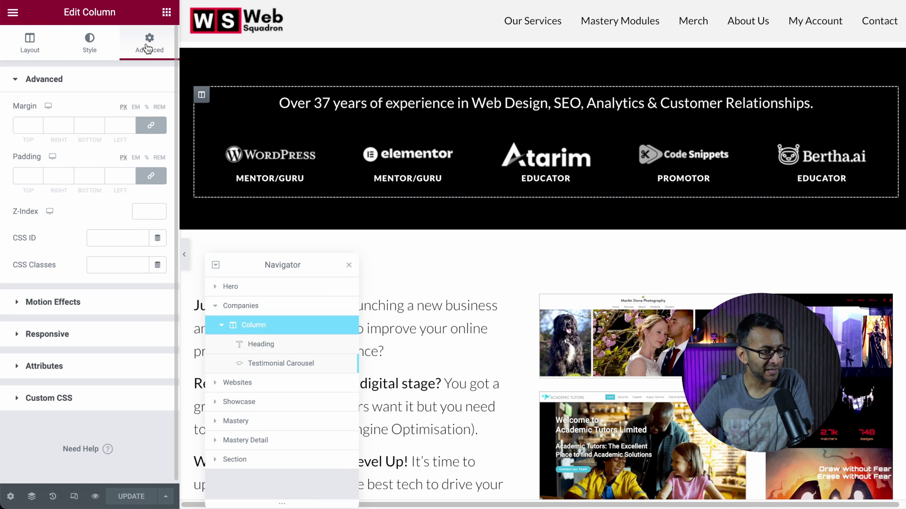
{"action": "left_click", "coordinate": [97, 50]}
{"action": "left_click", "coordinate": [22, 49]}
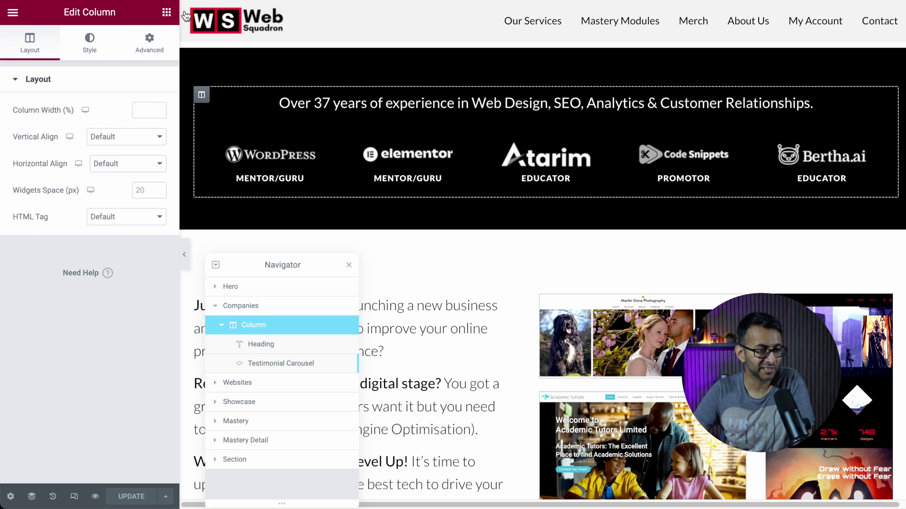
{"action": "left_click", "coordinate": [879, 108]}
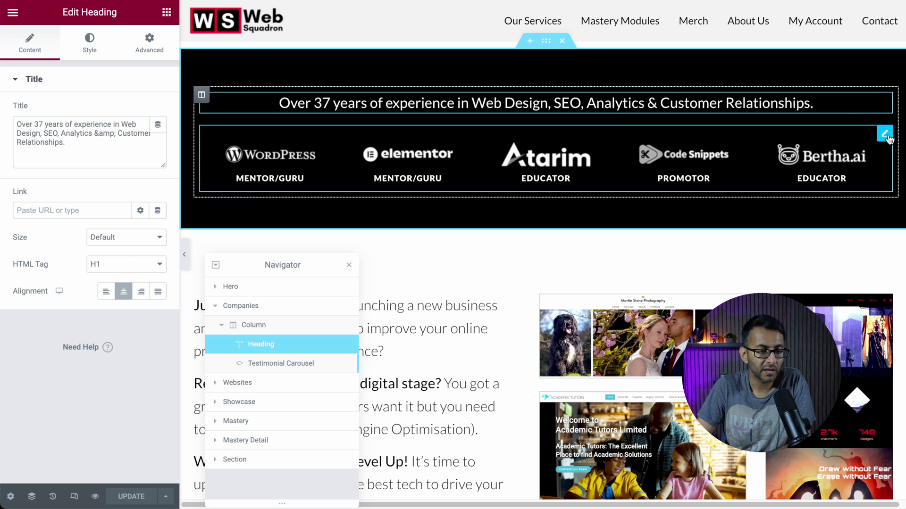
{"action": "left_click", "coordinate": [886, 135]}
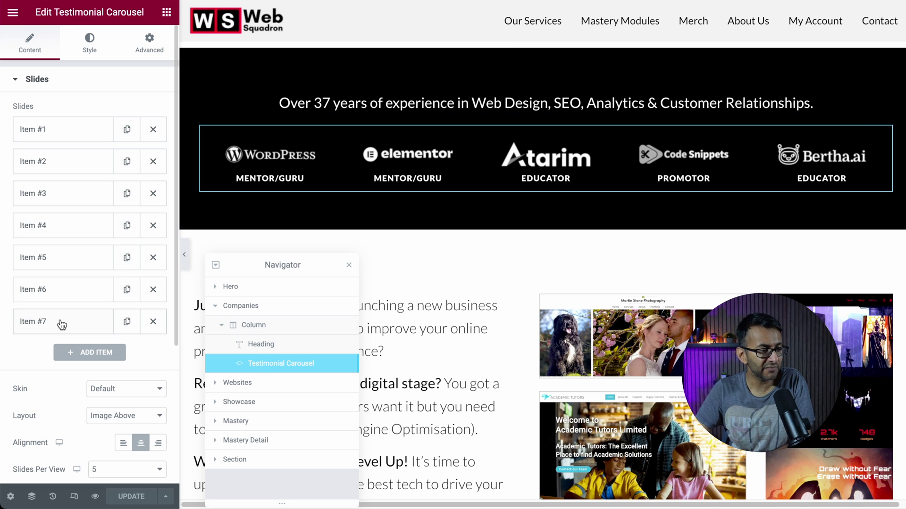
Step: Widen the panel and inspect Item #1's img code and image file path
{"action": "left_click", "coordinate": [83, 131]}
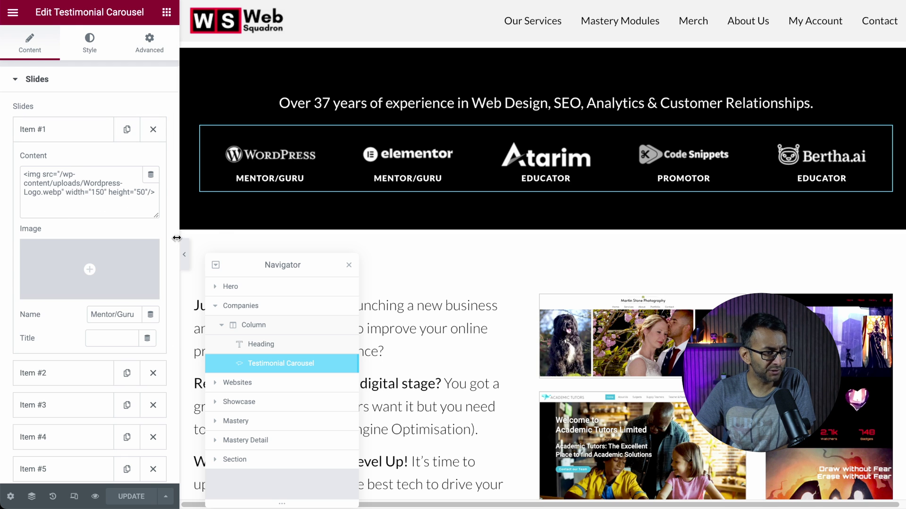
{"action": "left_click_drag", "start_coordinate": [175, 237], "coordinate": [229, 233]}
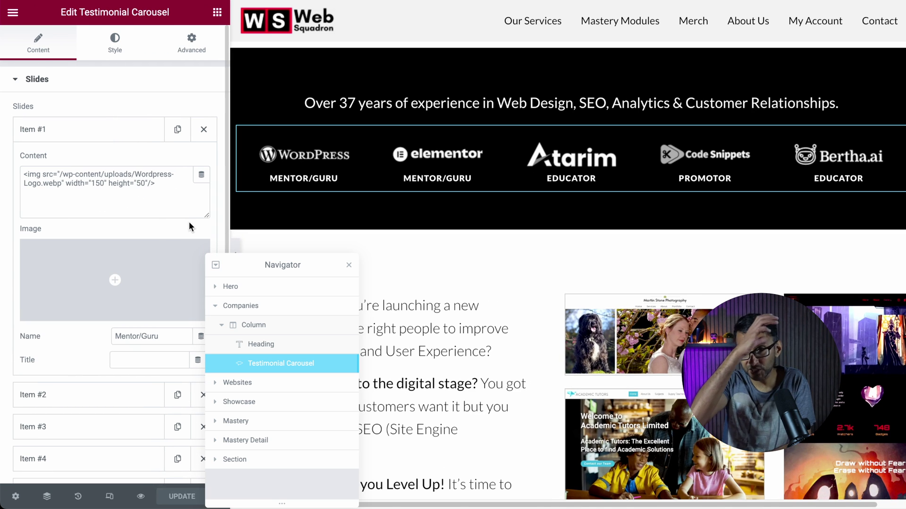
{"action": "mouse_move", "coordinate": [118, 285]}
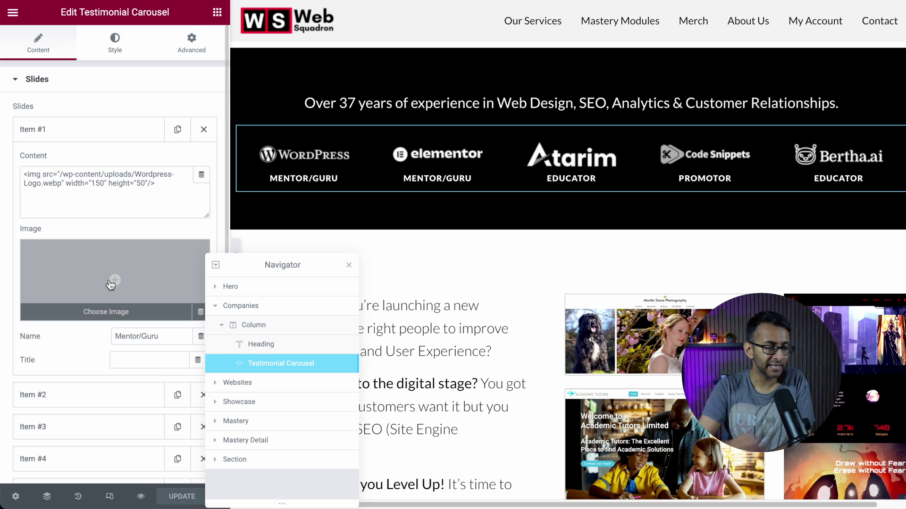
{"action": "left_click_drag", "start_coordinate": [176, 188], "coordinate": [25, 169]}
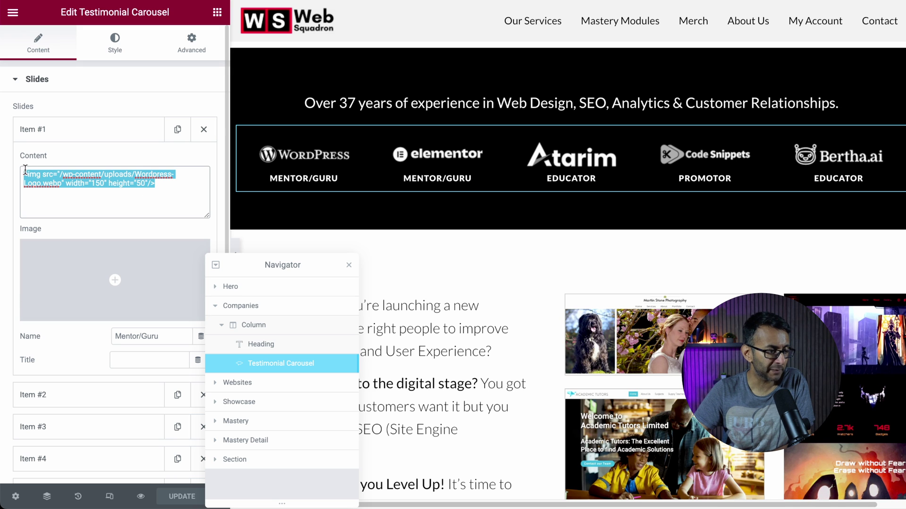
{"action": "left_click", "coordinate": [148, 199]}
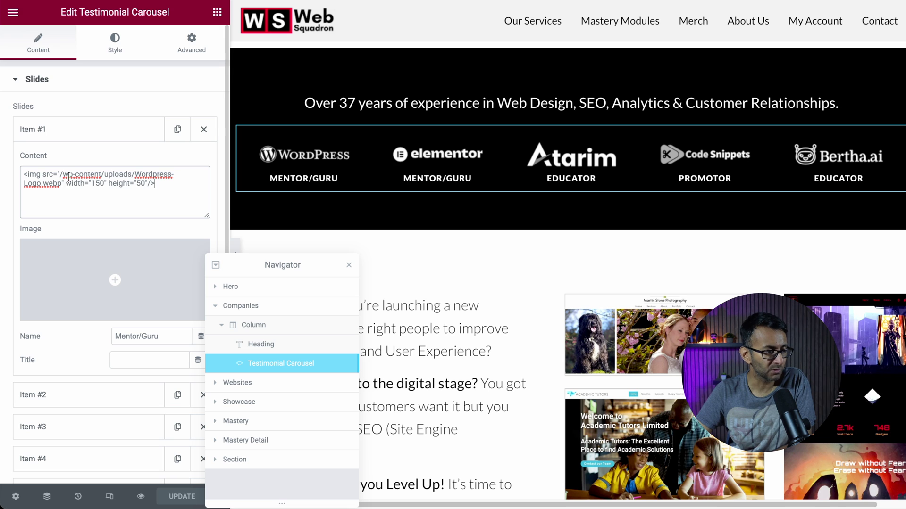
{"action": "left_click_drag", "start_coordinate": [61, 175], "coordinate": [69, 185]}
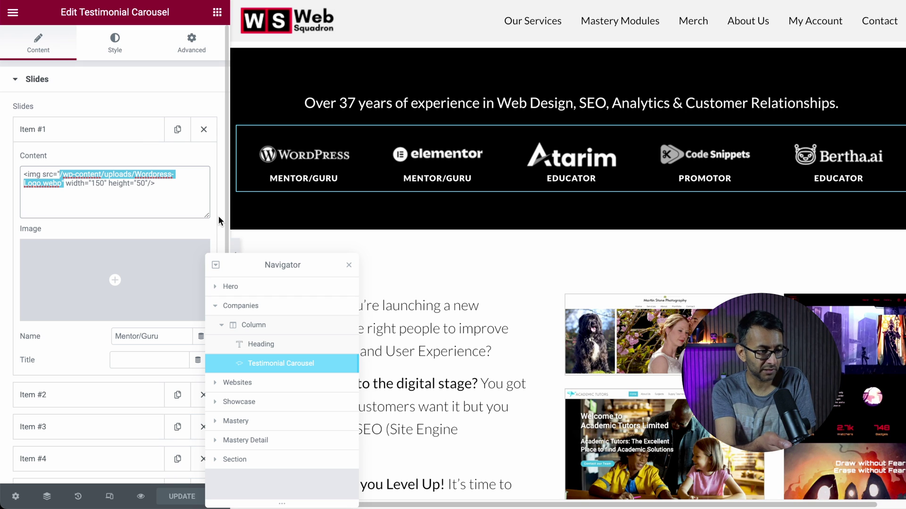
{"action": "left_click", "coordinate": [121, 205]}
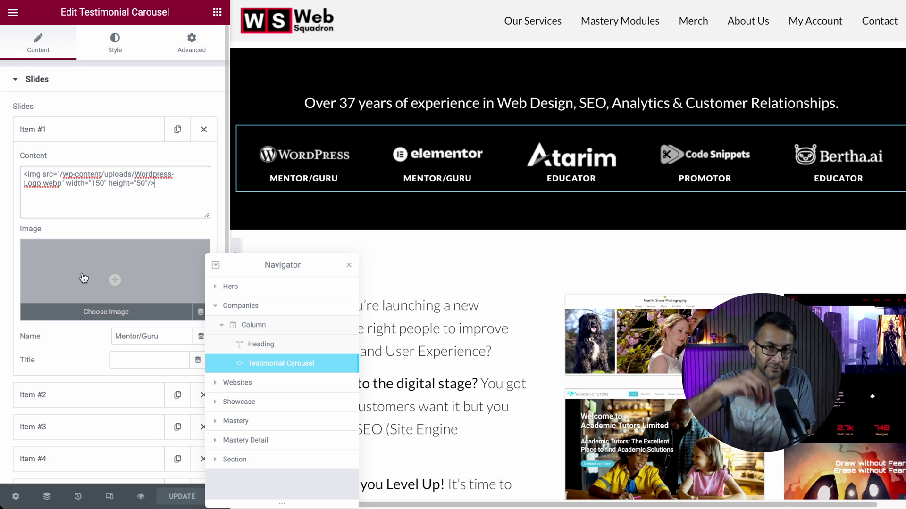
{"action": "left_click_drag", "start_coordinate": [167, 188], "coordinate": [11, 171]}
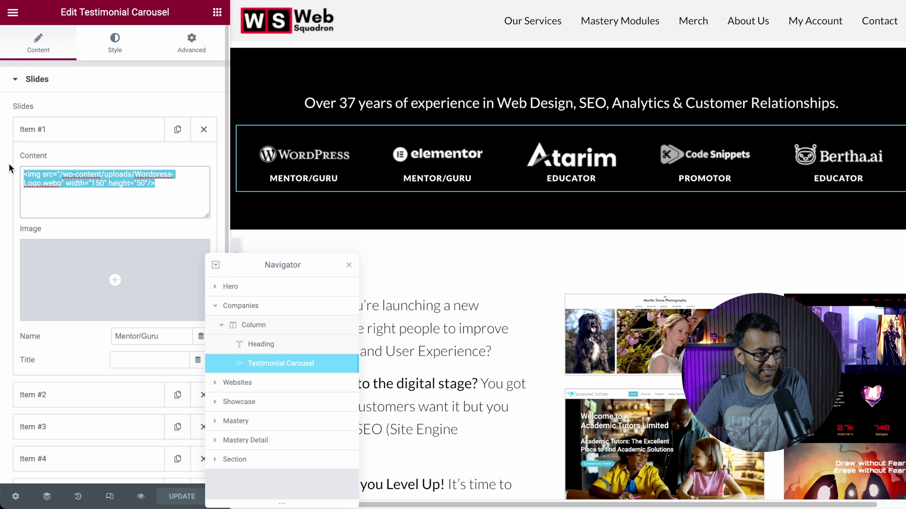
{"action": "left_click", "coordinate": [137, 204]}
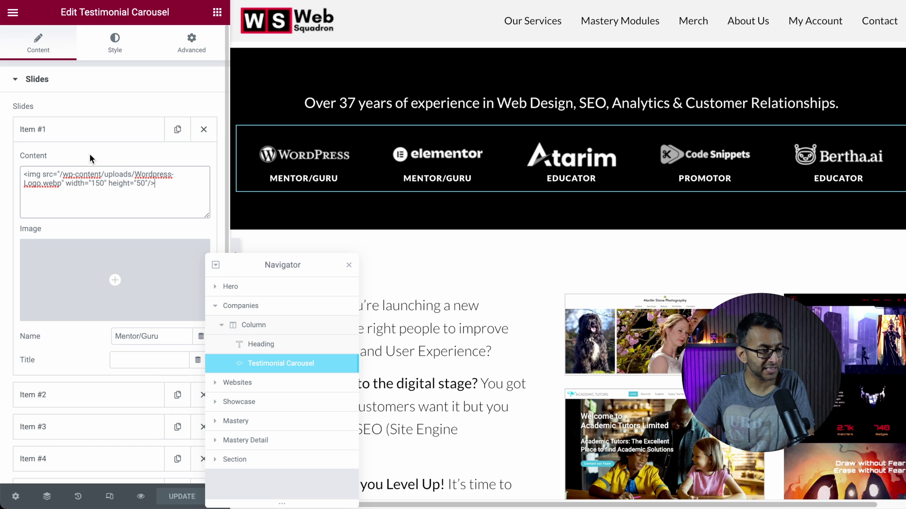
{"action": "left_click", "coordinate": [90, 138]}
Step: Inspect Item #2's image code and Item #1's Mentor/Guru caption, then view the Style tab
{"action": "left_click", "coordinate": [88, 170]}
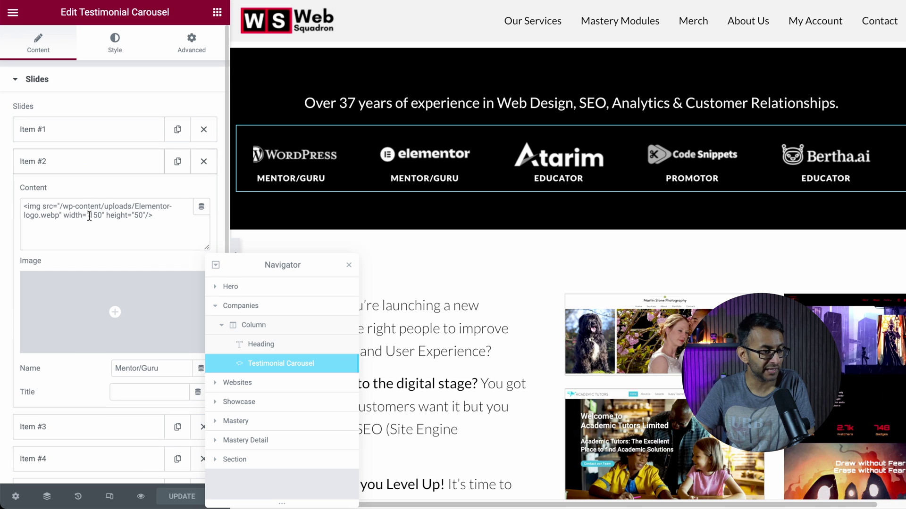
{"action": "left_click_drag", "start_coordinate": [156, 218], "coordinate": [14, 203]}
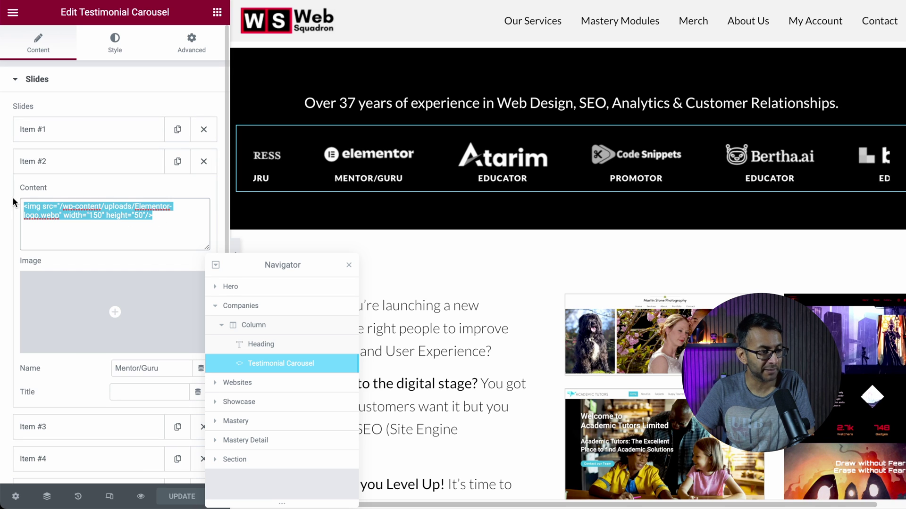
{"action": "left_click", "coordinate": [128, 228]}
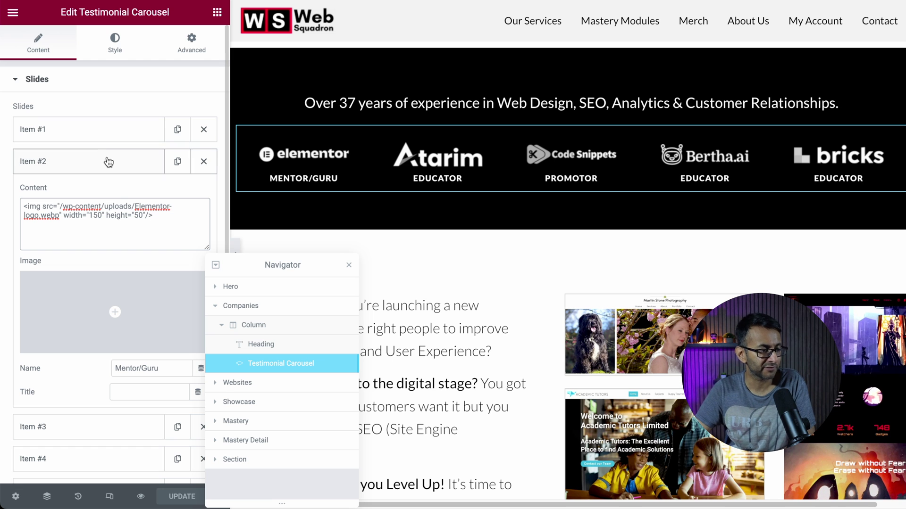
{"action": "left_click", "coordinate": [101, 136]}
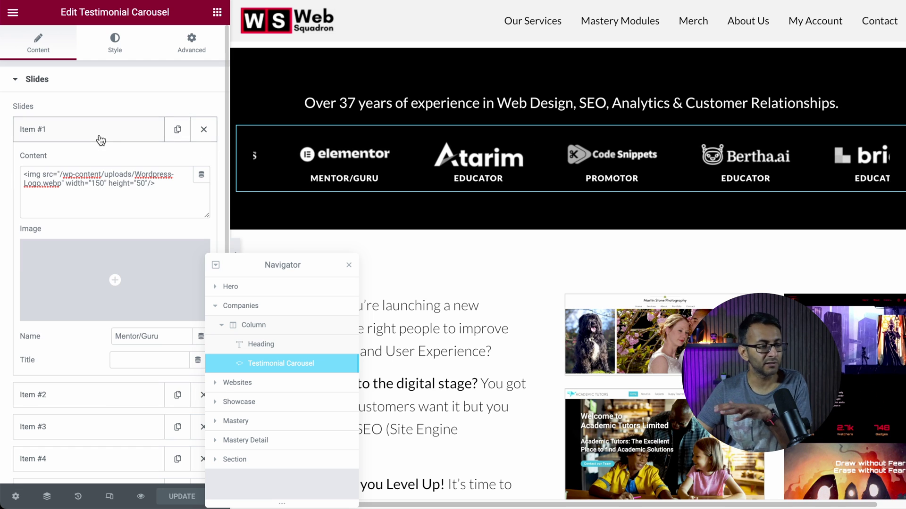
{"action": "left_click_drag", "start_coordinate": [159, 337], "coordinate": [101, 339]}
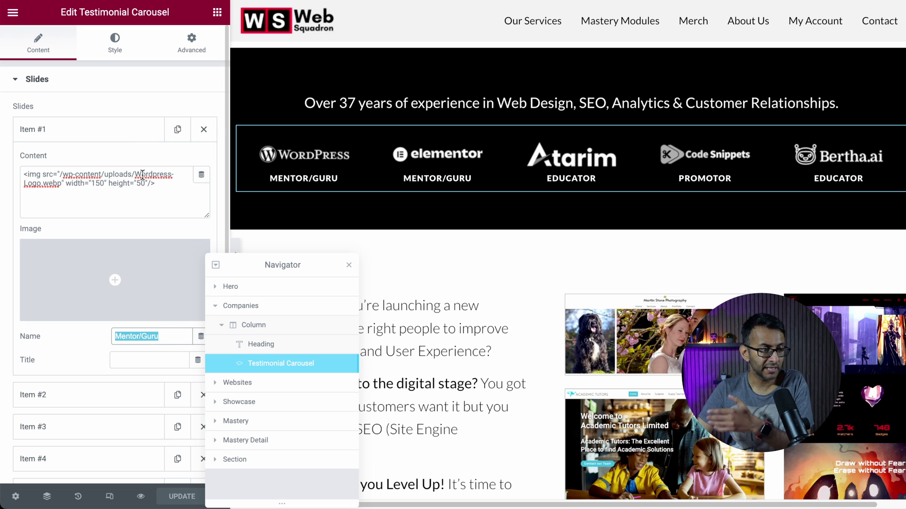
{"action": "left_click", "coordinate": [129, 136]}
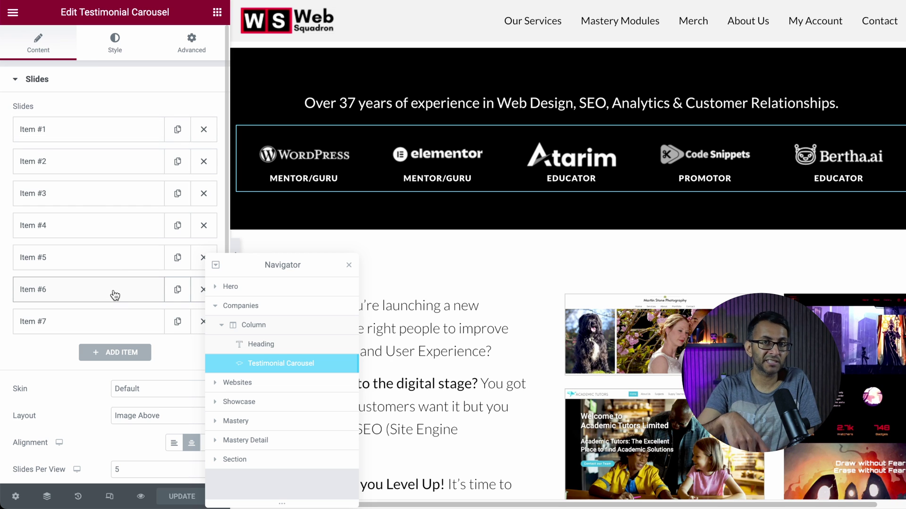
{"action": "left_click", "coordinate": [102, 56]}
{"action": "scroll", "coordinate": [118, 263], "scroll_direction": "down", "scroll_amount": 1}
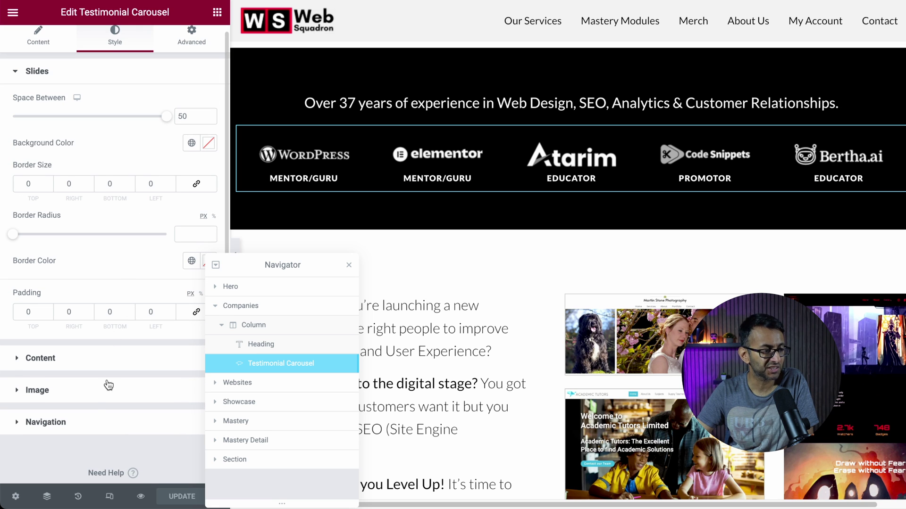
{"action": "left_click", "coordinate": [98, 360]}
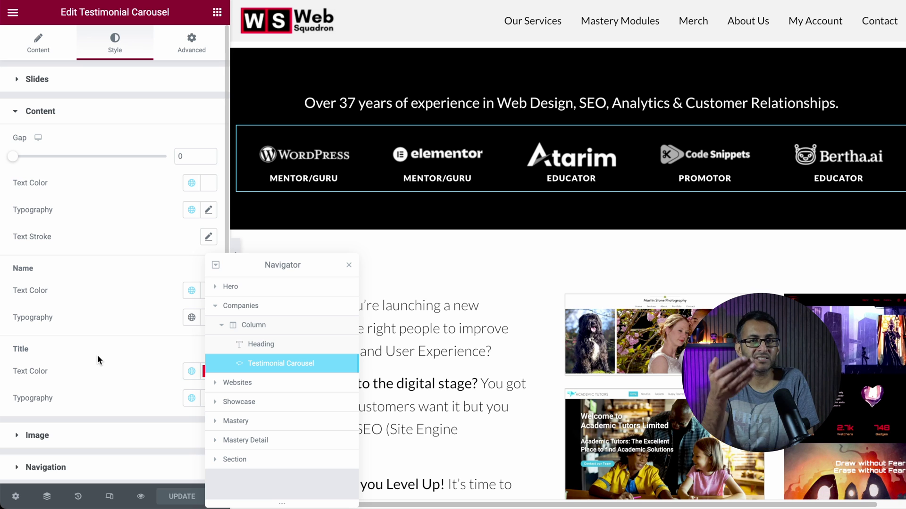
{"action": "left_click", "coordinate": [19, 53]}
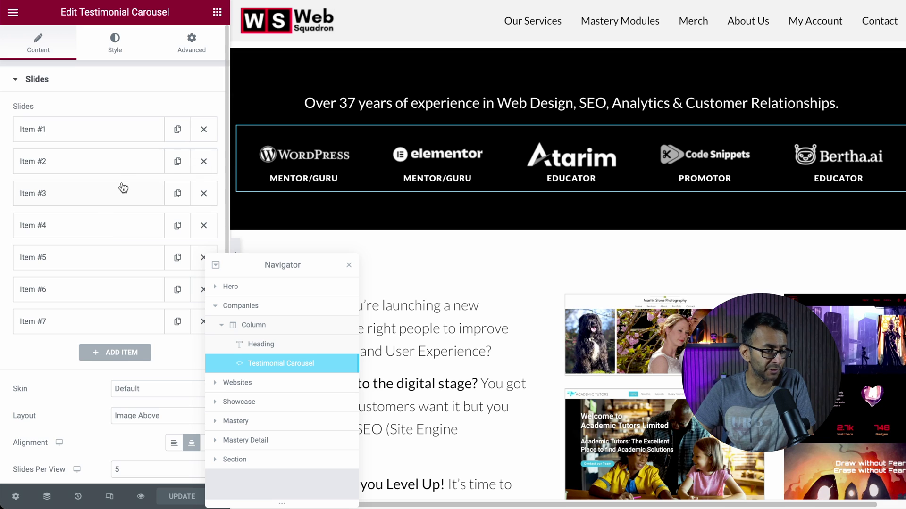
{"action": "scroll", "coordinate": [109, 242], "scroll_direction": "down", "scroll_amount": 3}
Step: Move the Navigator aside and expand the carousel's Additional Options in the Content tab
{"action": "left_click_drag", "start_coordinate": [283, 265], "coordinate": [345, 276]}
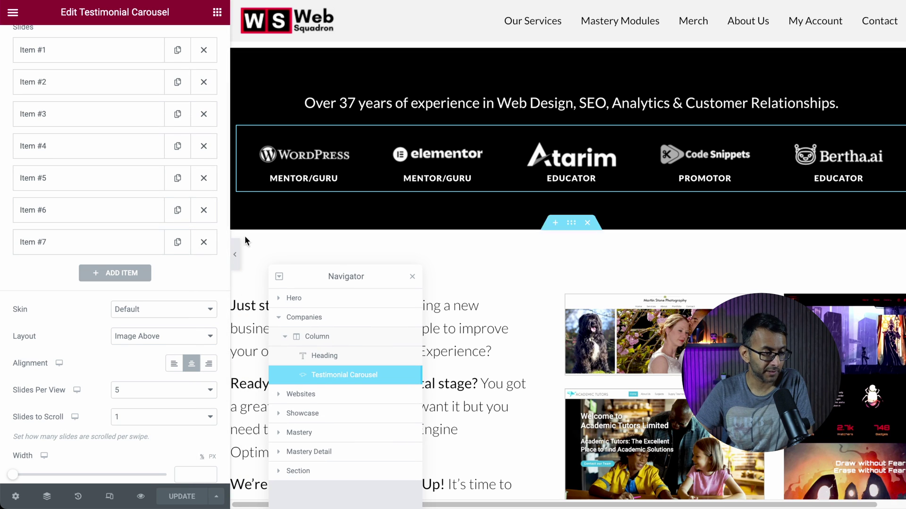
{"action": "scroll", "coordinate": [151, 228], "scroll_direction": "down", "scroll_amount": 1}
{"action": "scroll", "coordinate": [164, 262], "scroll_direction": "down", "scroll_amount": 1}
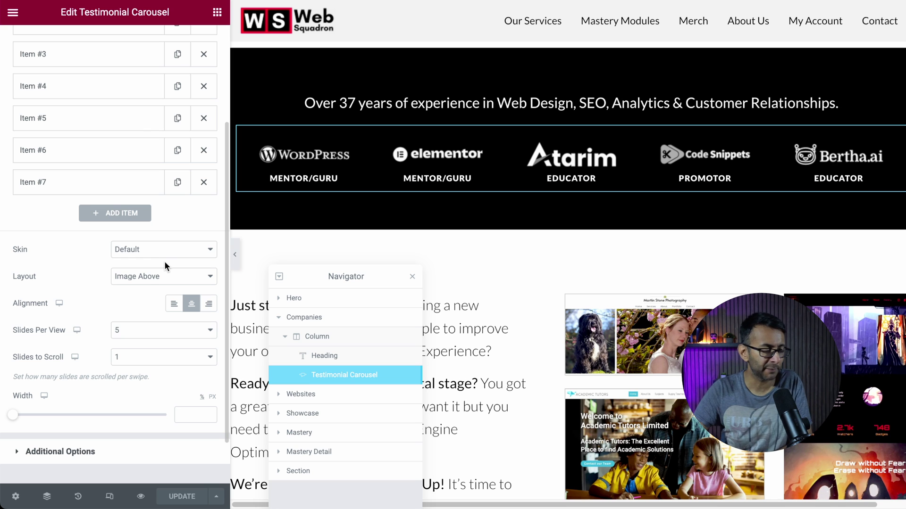
{"action": "scroll", "coordinate": [89, 263], "scroll_direction": "down", "scroll_amount": 2}
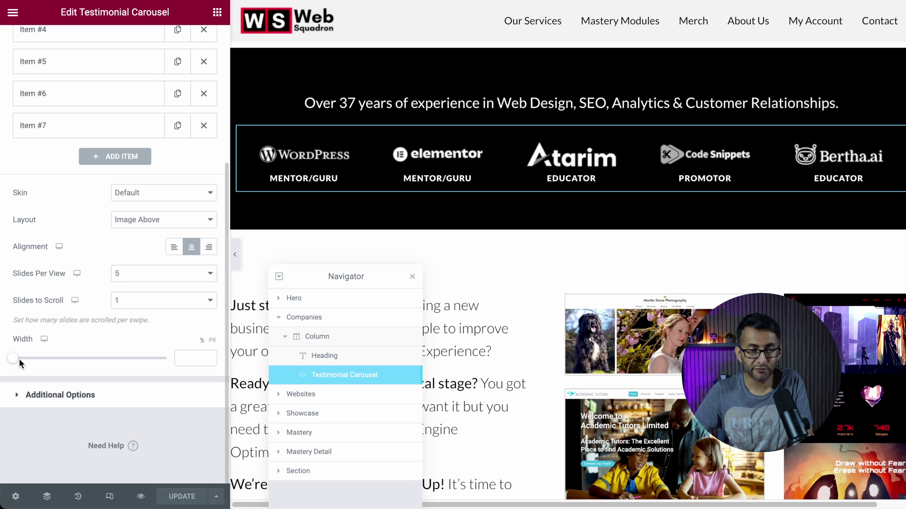
{"action": "left_click", "coordinate": [67, 396]}
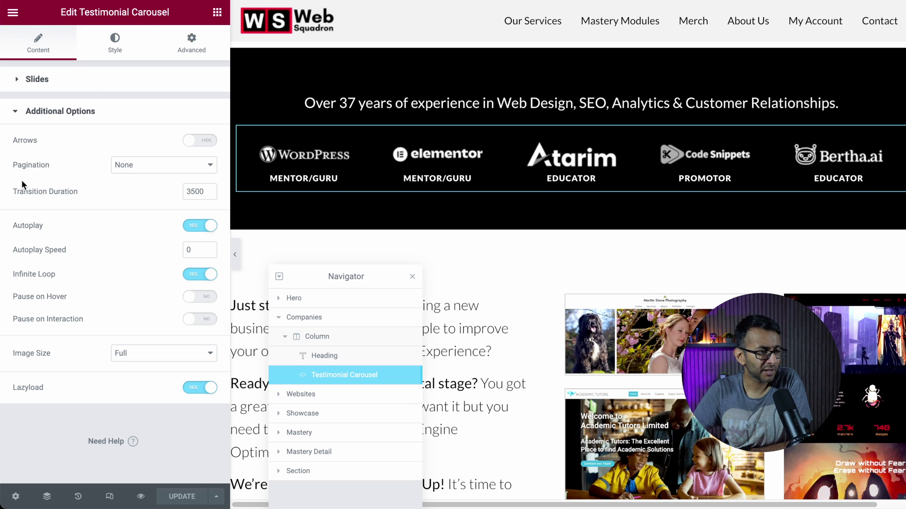
Step: Reopen Item #1 to check its Mentor/Guru caption, then collapse it
{"action": "left_click", "coordinate": [67, 87]}
{"action": "left_click", "coordinate": [69, 133]}
{"action": "scroll", "coordinate": [116, 283], "scroll_direction": "down", "scroll_amount": 1}
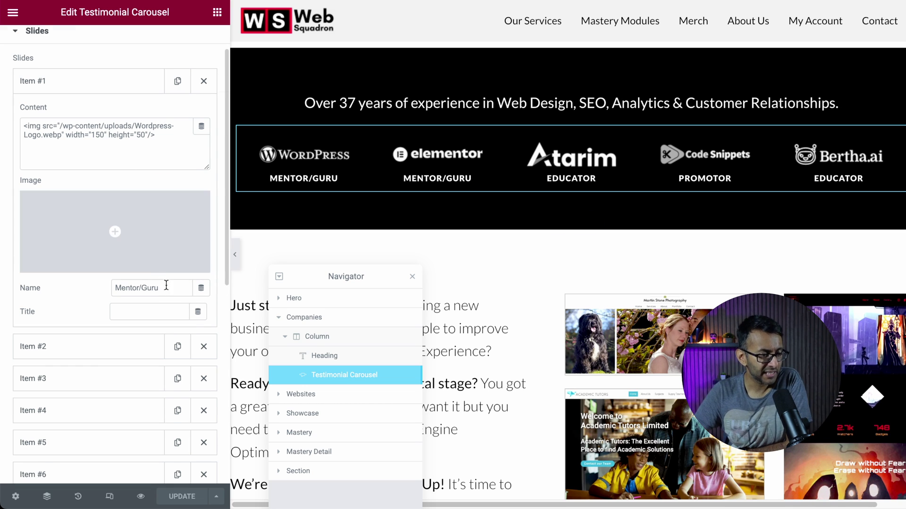
{"action": "scroll", "coordinate": [165, 285], "scroll_direction": "up", "scroll_amount": 1}
{"action": "triple_click", "coordinate": [151, 336]}
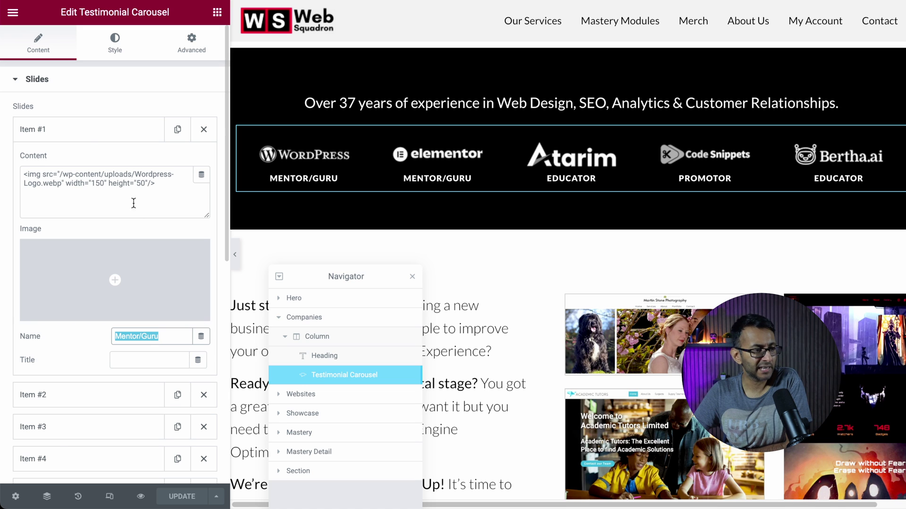
{"action": "left_click", "coordinate": [87, 130]}
Step: Check Autoplay and Infinite Loop in Additional Options, then view the Advanced tab
{"action": "scroll", "coordinate": [95, 389], "scroll_direction": "down", "scroll_amount": 4}
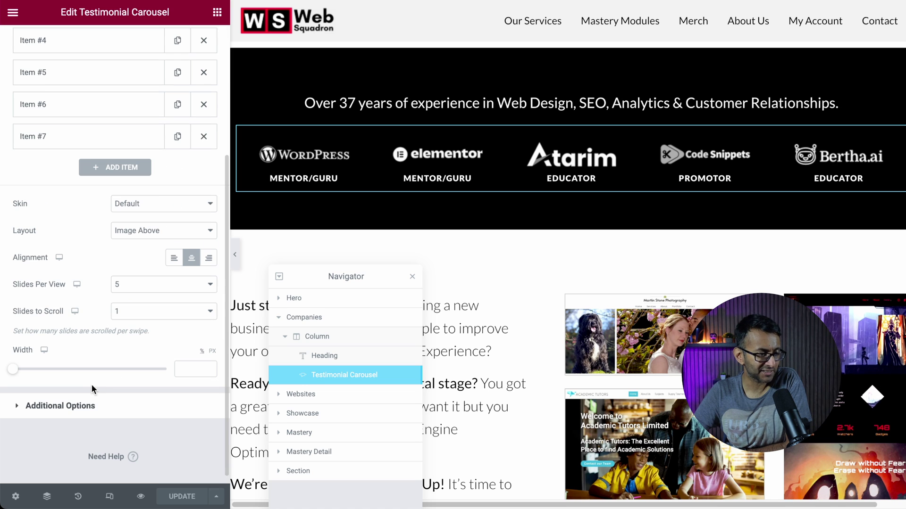
{"action": "left_click", "coordinate": [90, 406]}
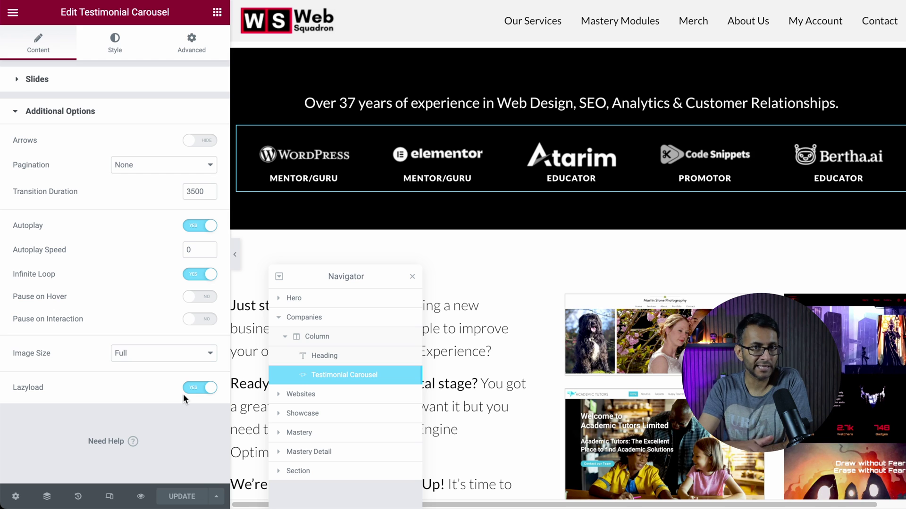
{"action": "left_click", "coordinate": [192, 41]}
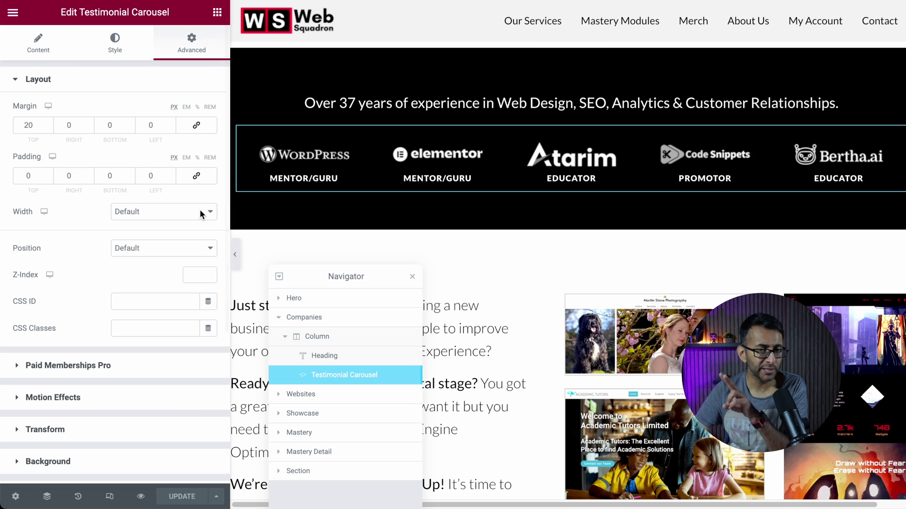
Step: Expand the carousel's Custom CSS section in the Advanced tab
{"action": "scroll", "coordinate": [148, 357], "scroll_direction": "down", "scroll_amount": 5}
{"action": "left_click", "coordinate": [97, 395]}
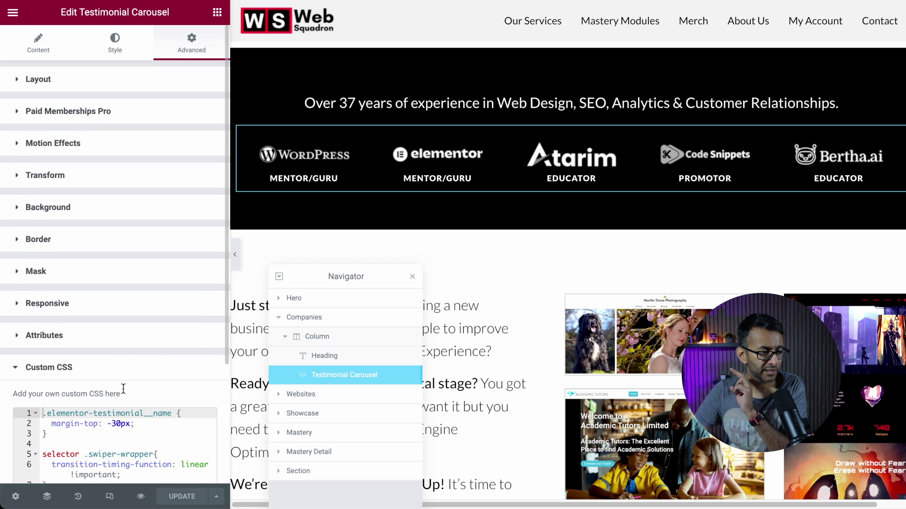
{"action": "scroll", "coordinate": [141, 374], "scroll_direction": "down", "scroll_amount": 2}
{"action": "scroll", "coordinate": [146, 364], "scroll_direction": "down", "scroll_amount": 5}
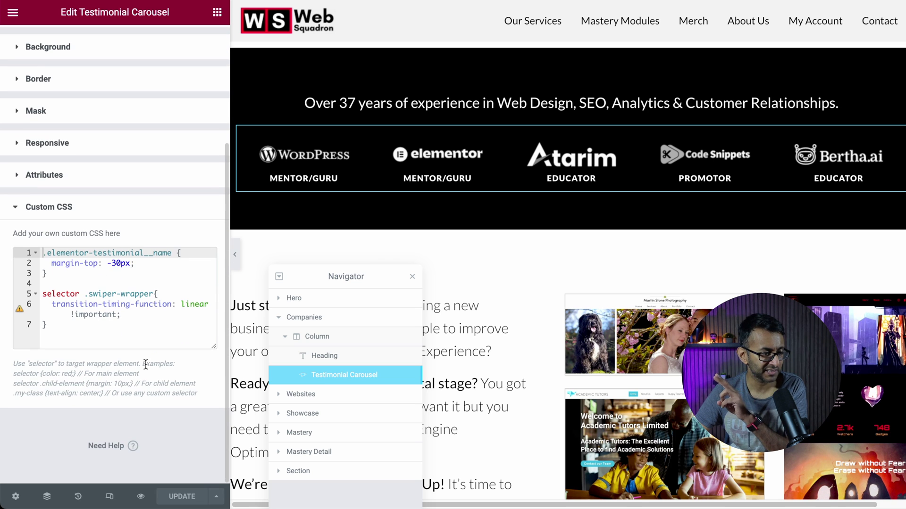
{"action": "left_click", "coordinate": [152, 328]}
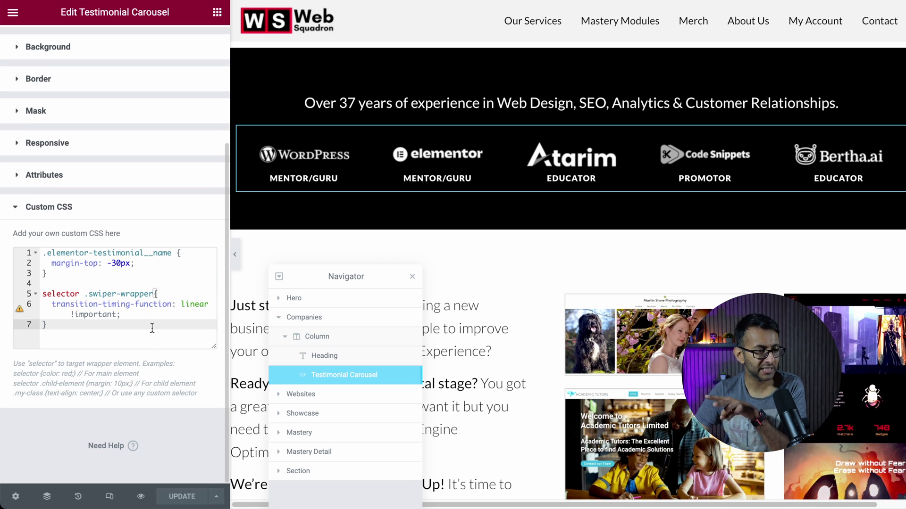
Step: Highlight the -30px caption margin rule and the linear swiper-wrapper transition rule
{"action": "left_click_drag", "start_coordinate": [69, 283], "coordinate": [37, 254]}
{"action": "left_click", "coordinate": [133, 328]}
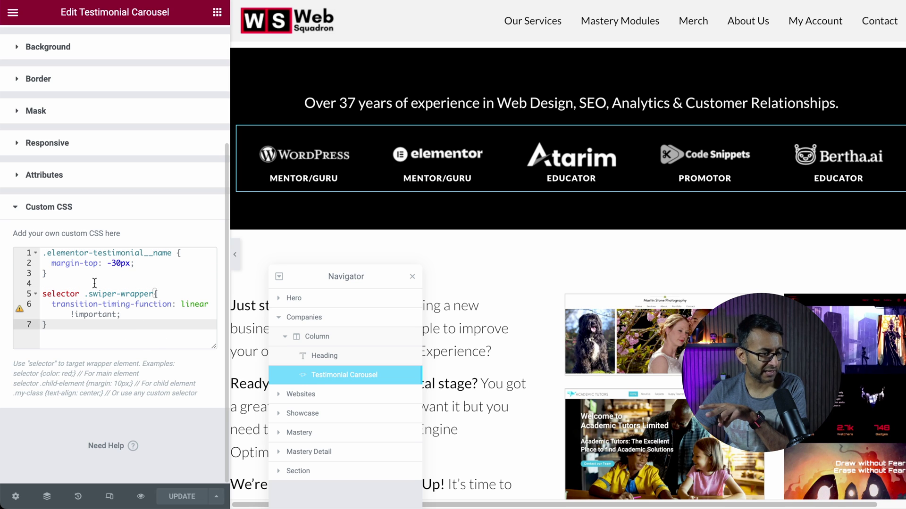
{"action": "left_click_drag", "start_coordinate": [108, 330], "coordinate": [23, 299]}
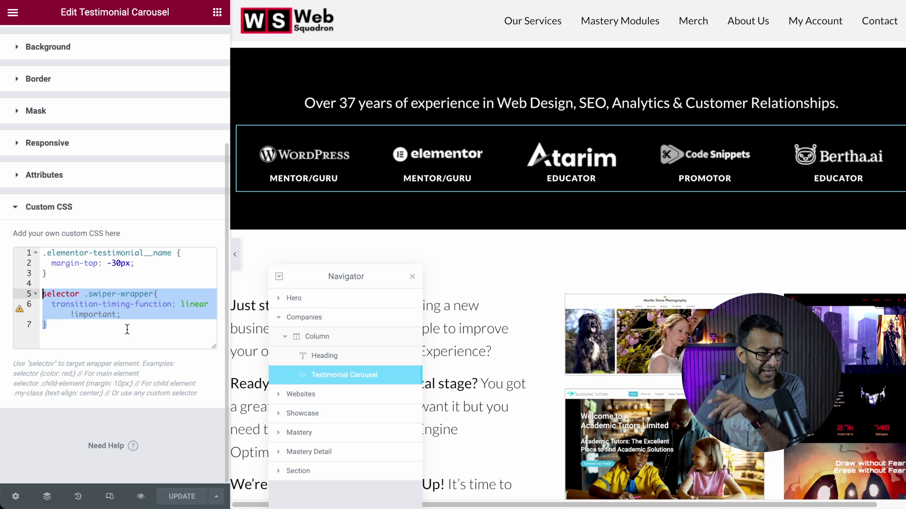
{"action": "left_click_drag", "start_coordinate": [135, 331], "coordinate": [37, 295]}
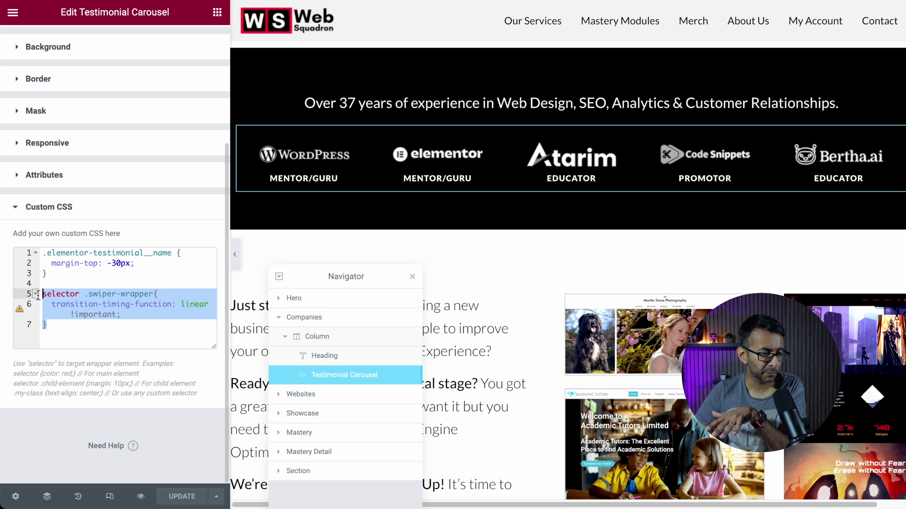
{"action": "left_click", "coordinate": [143, 283]}
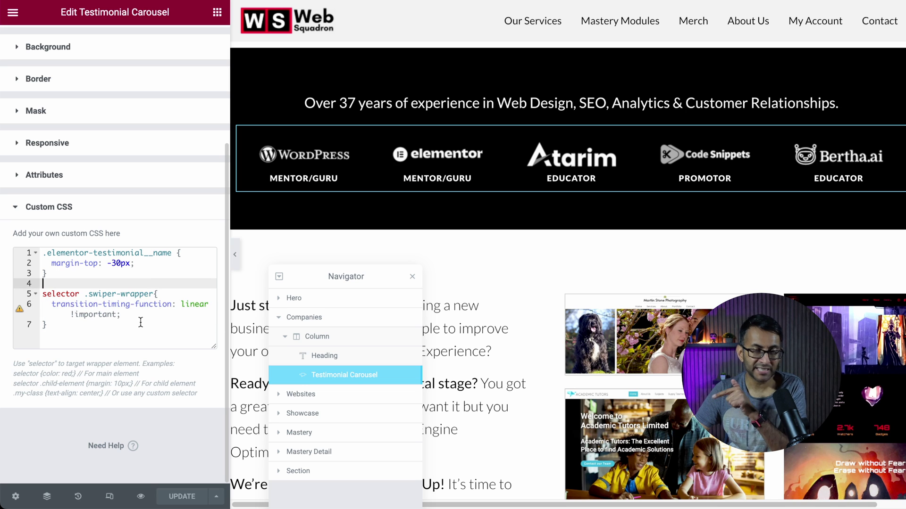
{"action": "left_click_drag", "start_coordinate": [140, 325], "coordinate": [41, 293]}
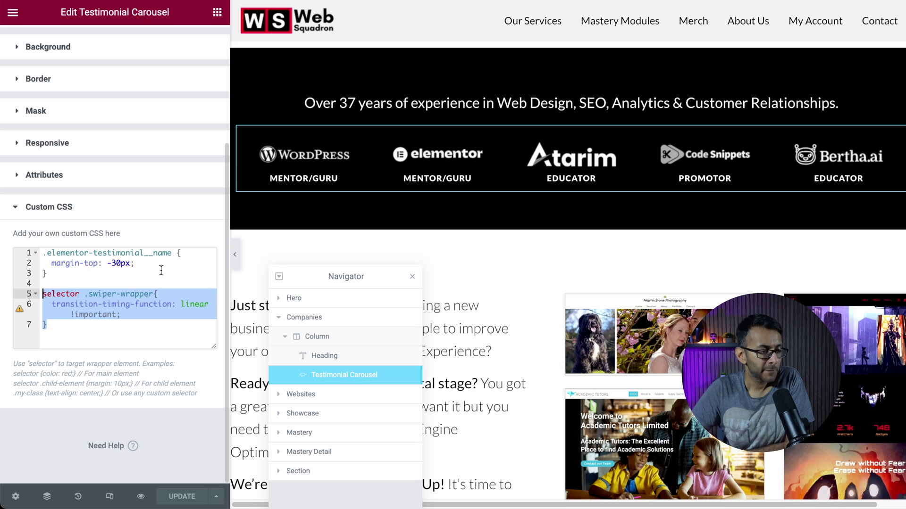
Step: Delete and re-paste the .elementor-testimonial__name margin rule
{"action": "left_click", "coordinate": [77, 273]}
{"action": "left_click_drag", "start_coordinate": [75, 273], "coordinate": [42, 253]}
{"action": "key", "text": "ctrl+c"}
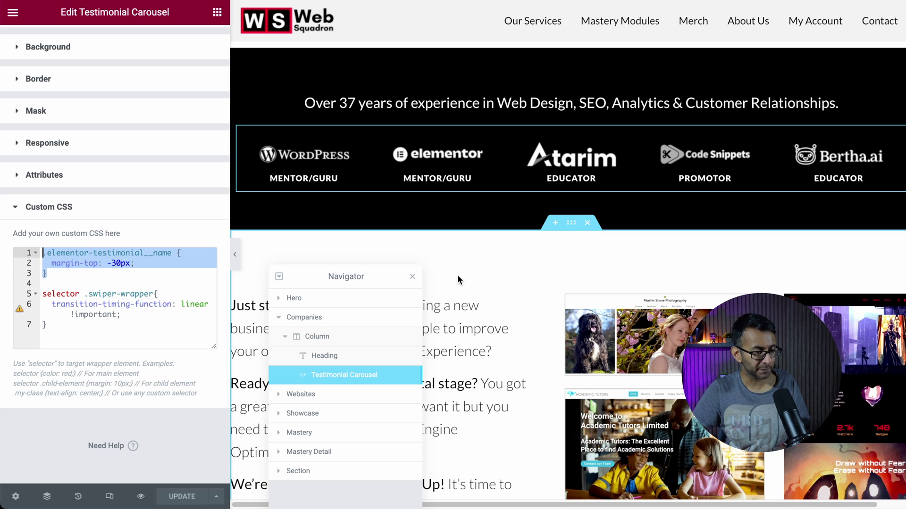
{"action": "key", "text": "BackSpace"}
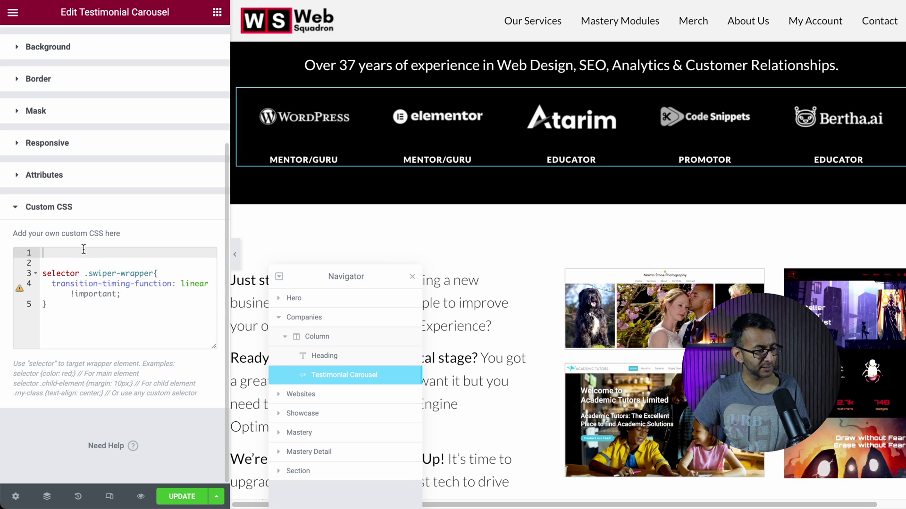
{"action": "key", "text": "ctrl+v"}
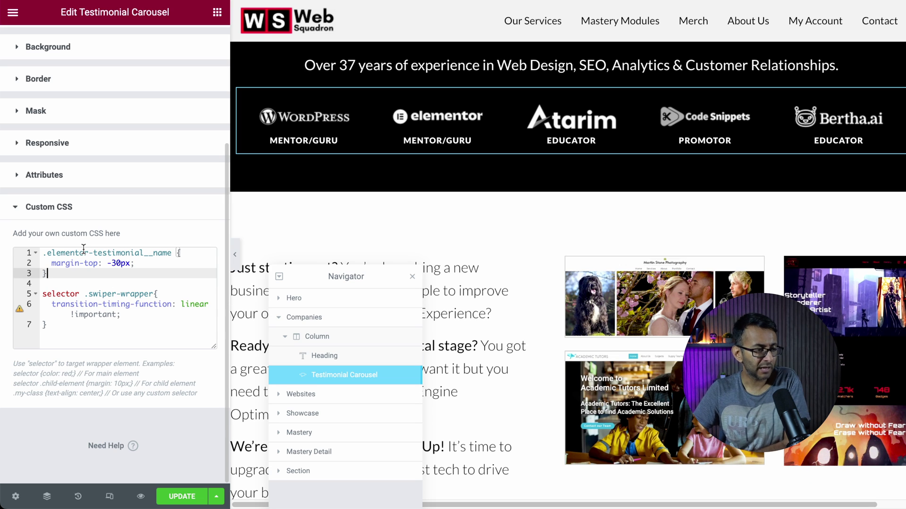
Step: Try -60px, -20px and 30px caption offsets, keep margin-top at -30px, and update the page
{"action": "left_click", "coordinate": [117, 263]}
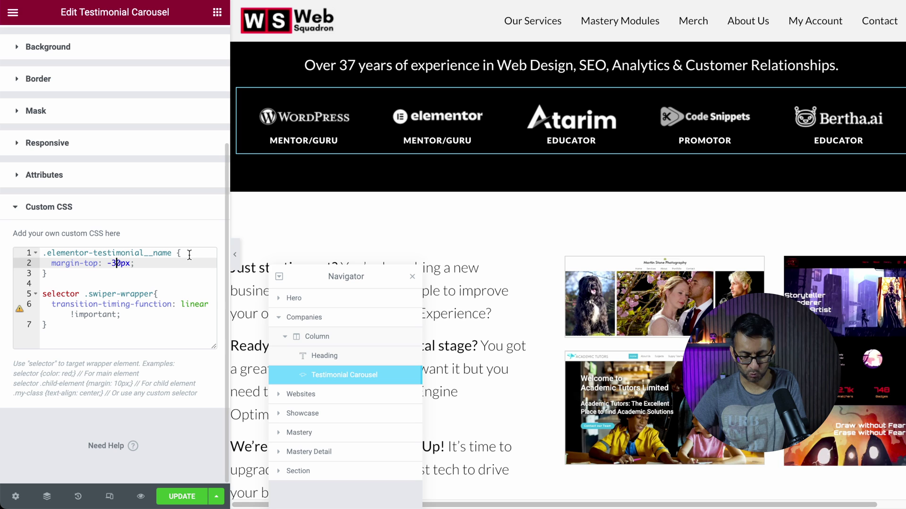
{"action": "key", "text": "BackSpace"}
{"action": "type", "text": "6"}
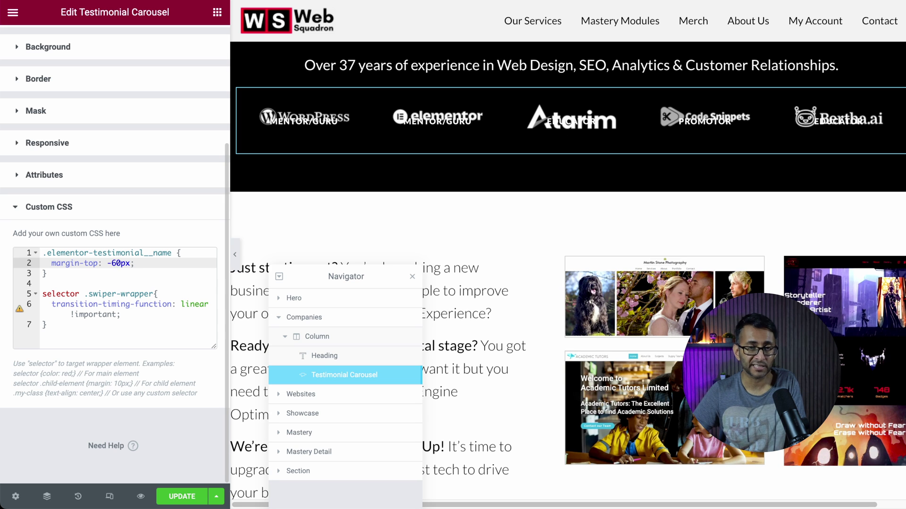
{"action": "key", "text": "BackSpace"}
{"action": "type", "text": "3"}
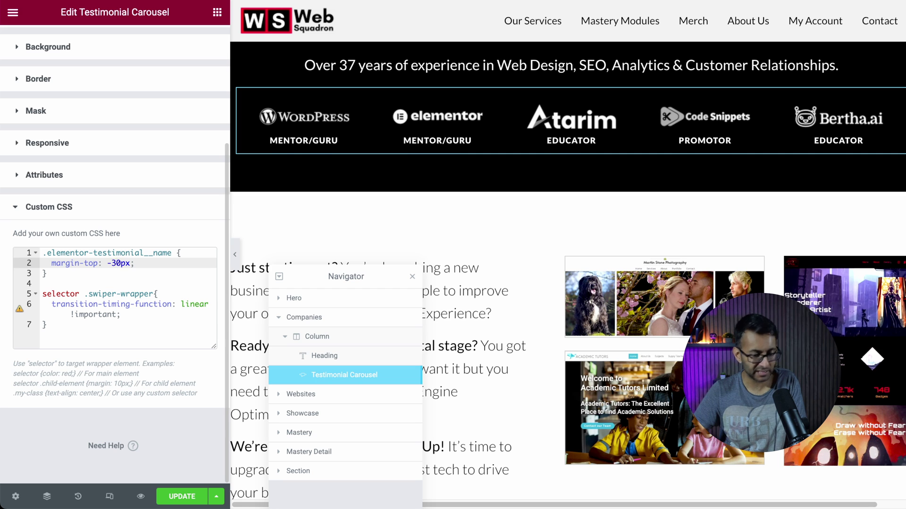
{"action": "key", "text": "BackSpace"}
{"action": "type", "text": "2"}
{"action": "key", "text": "BackSpace"}
{"action": "type", "text": "3"}
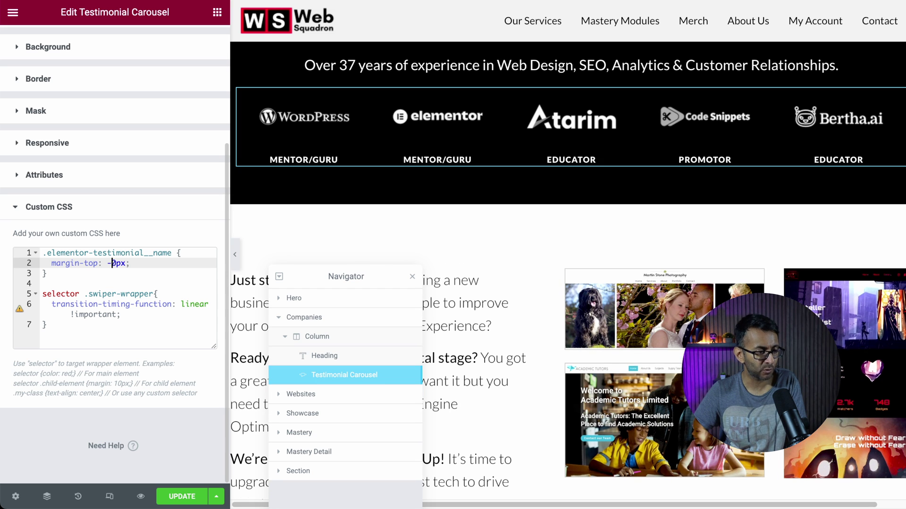
{"action": "key", "text": "Left"}
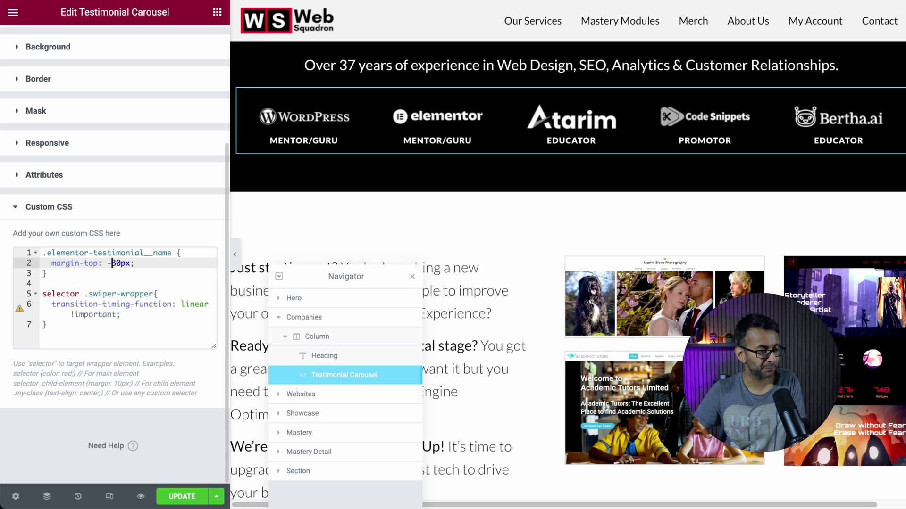
{"action": "key", "text": "BackSpace"}
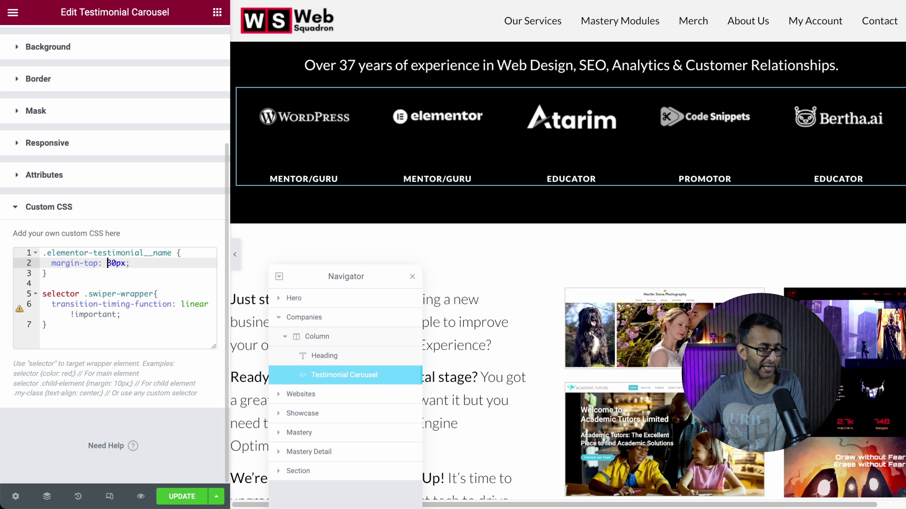
{"action": "type", "text": "-"}
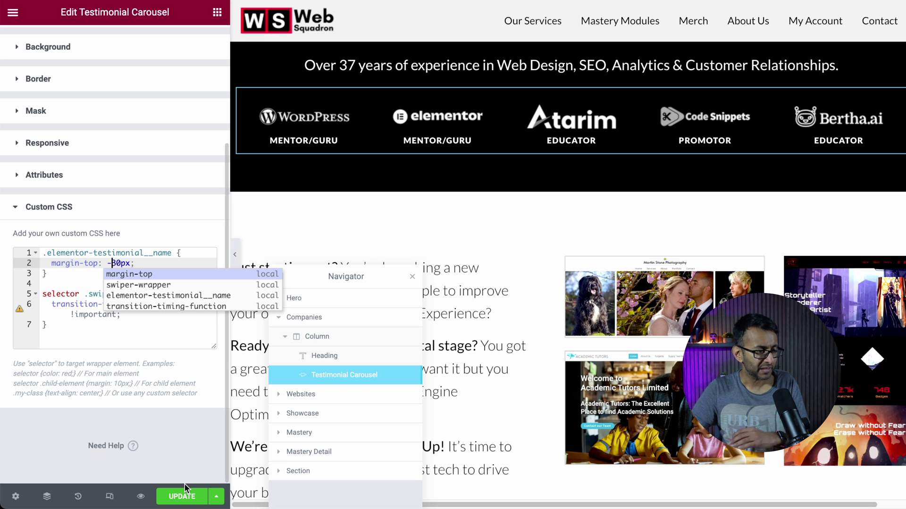
{"action": "left_click", "coordinate": [187, 501]}
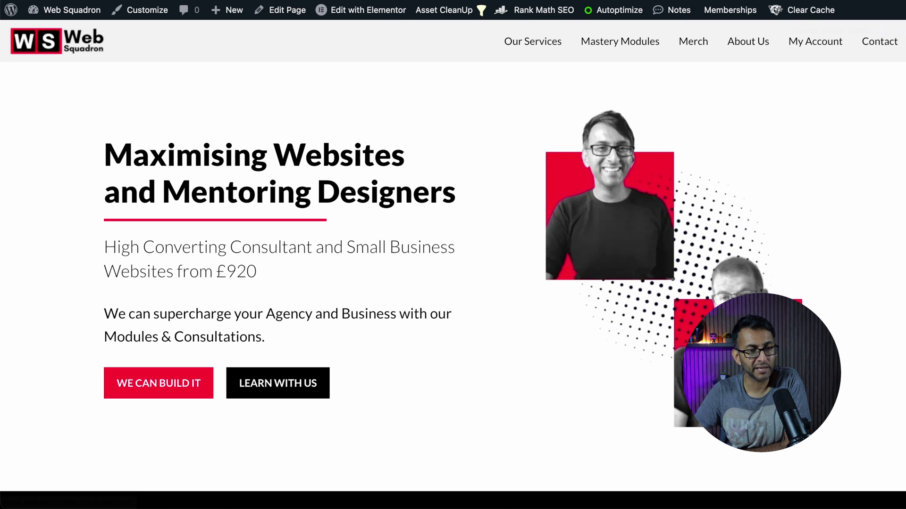
Step: Scroll the live homepage down to the black logo carousel showing Elementor, Atarim, Code Snippets, Bertha.ai and Bricks
{"action": "scroll", "coordinate": [881, 87], "scroll_direction": "down", "scroll_amount": 10}
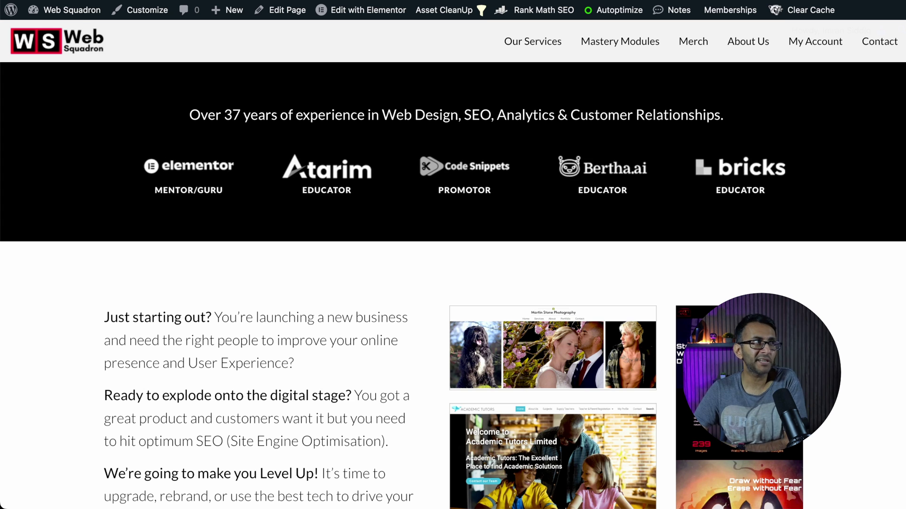